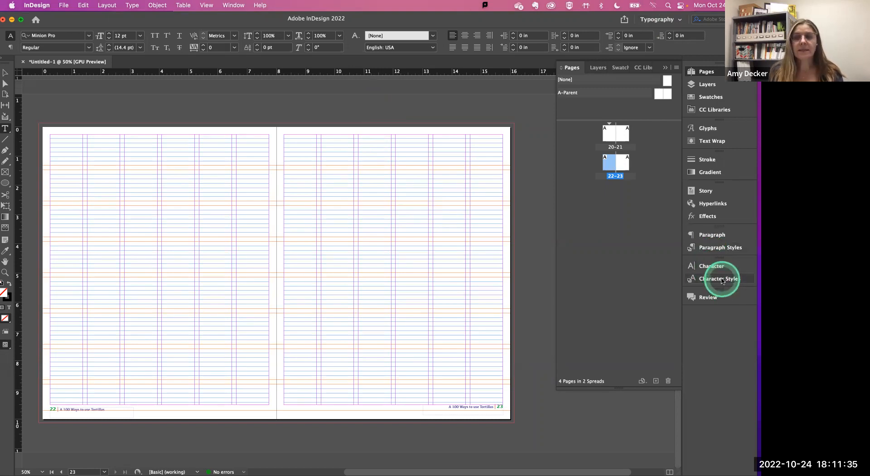
# Step: Review the Paragraph, Paragraph Styles and Character settings available for formatting text
pyautogui.click(706, 234)
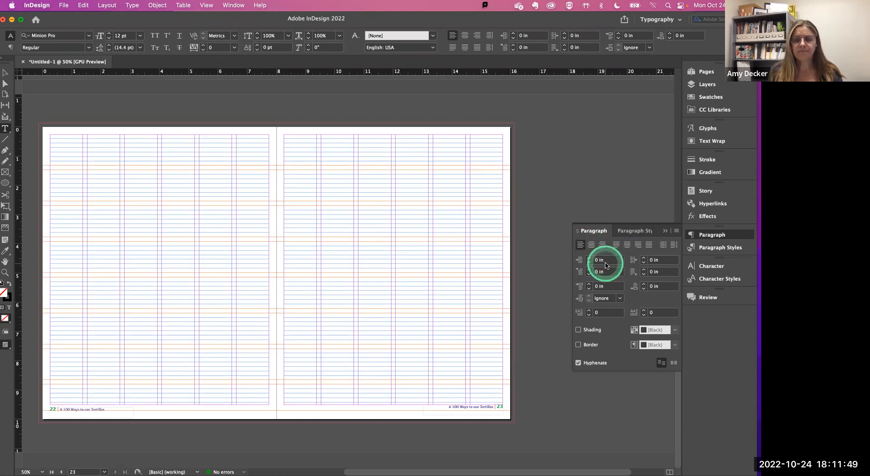
pyautogui.click(589, 316)
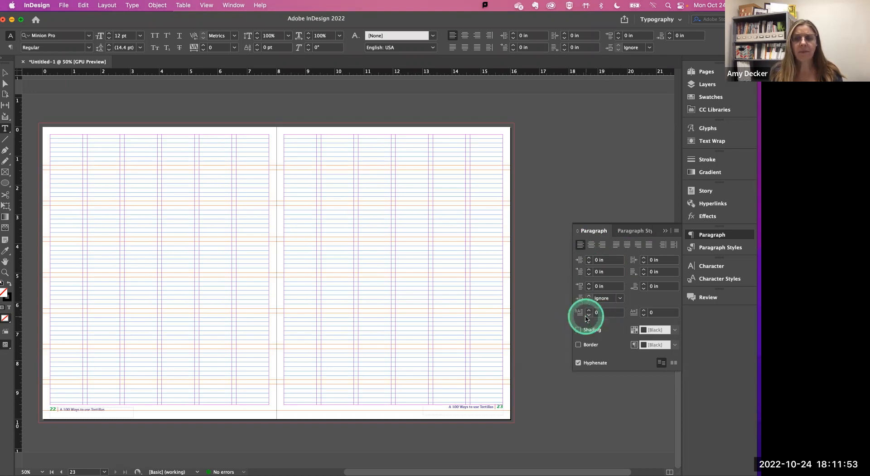
pyautogui.click(715, 249)
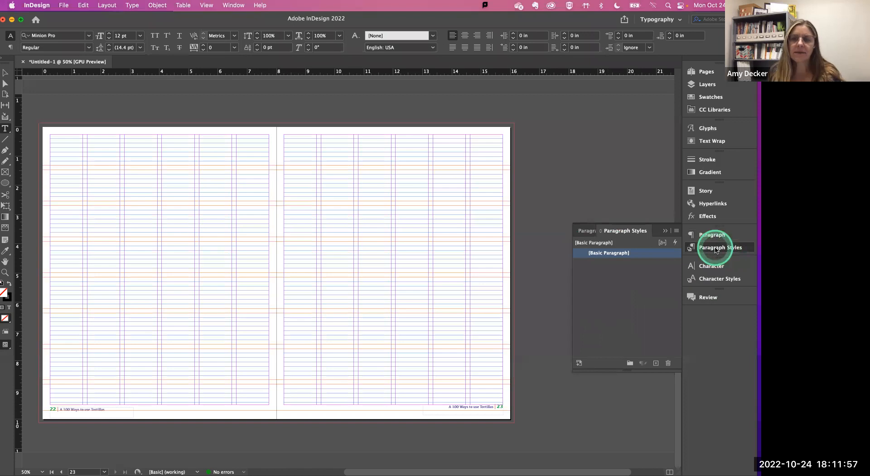
pyautogui.click(713, 236)
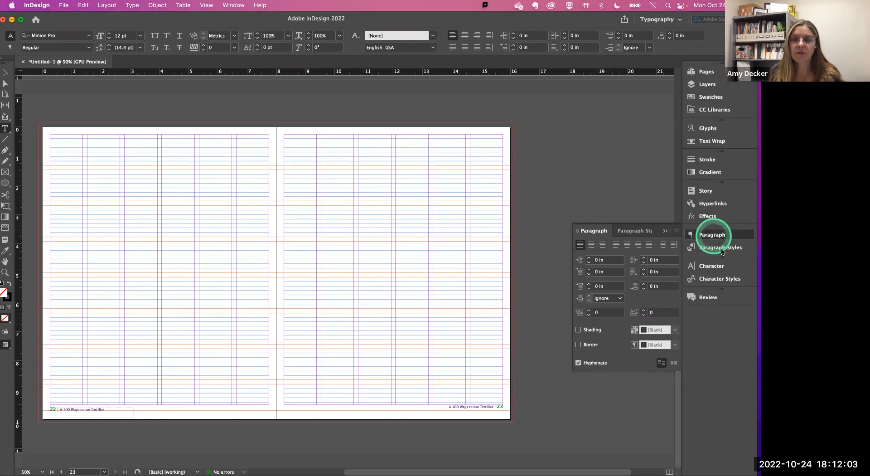
pyautogui.click(711, 269)
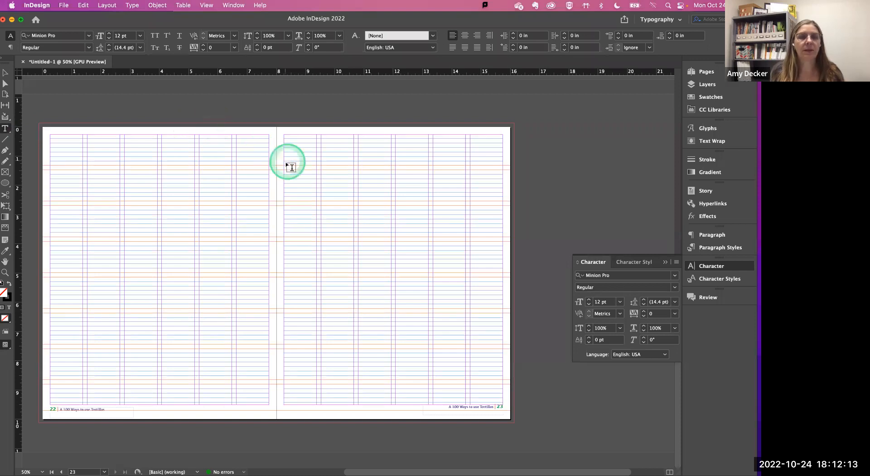
# Step: Draw a text frame on page 23 and try to place Lemon Tortellini Palermo.docx from recipe folder 21 in Intro to Type Recipes
pyautogui.moveTo(289, 174); pyautogui.dragTo(464, 293)
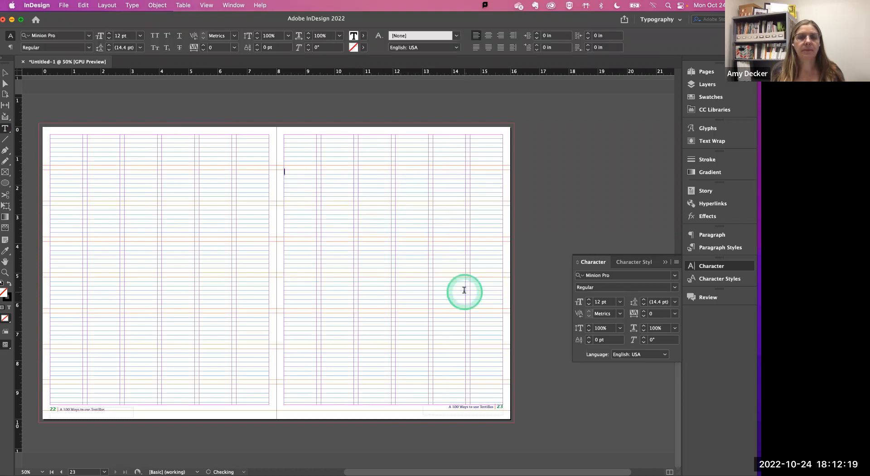
pyautogui.click(61, 7)
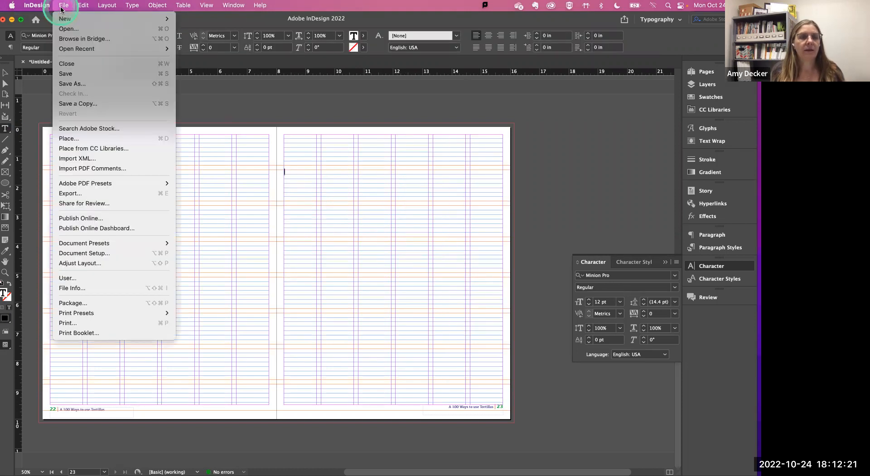
pyautogui.click(69, 139)
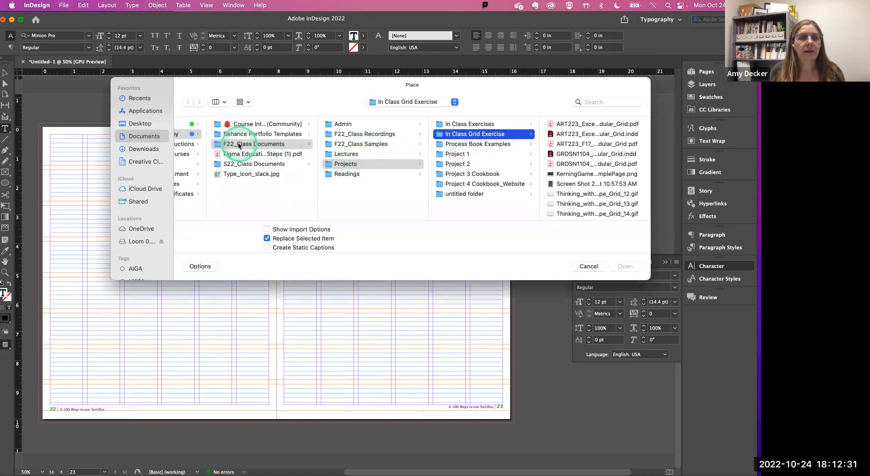
pyautogui.hscroll(-3, 240, 145)
pyautogui.hscroll(3, 290, 150)
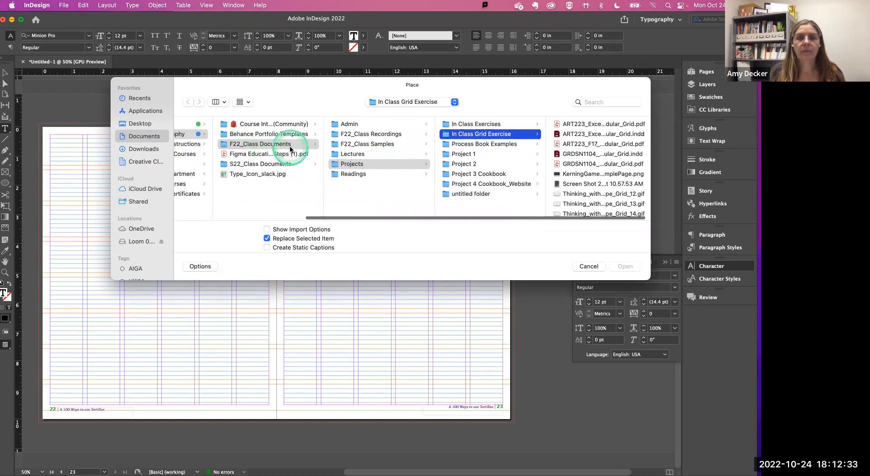
pyautogui.click(468, 175)
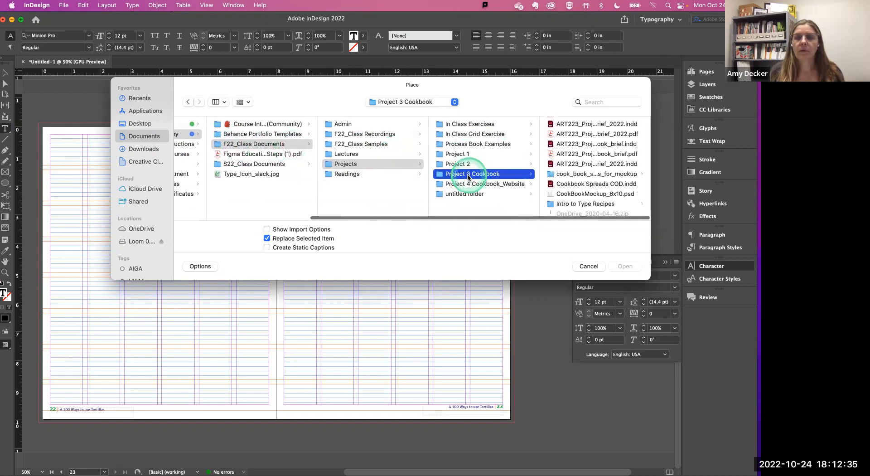
pyautogui.scroll(-3, 577, 190)
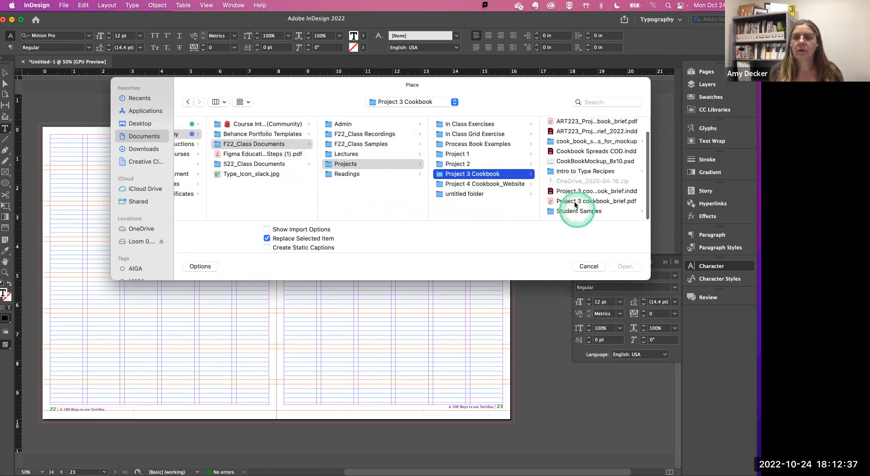
pyautogui.click(574, 171)
pyautogui.scroll(-3, 572, 179)
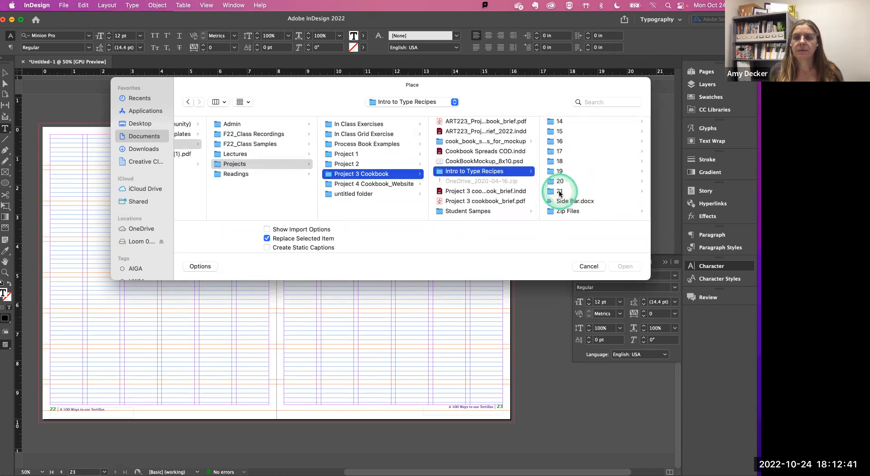
pyautogui.click(559, 191)
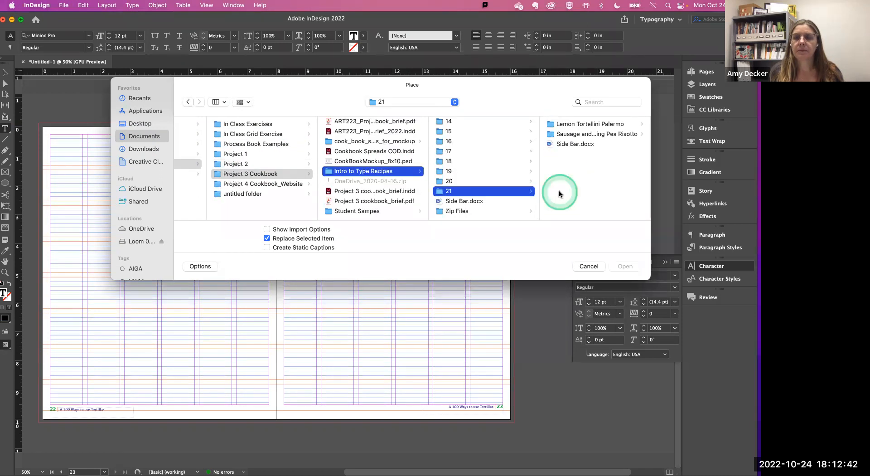
pyautogui.click(565, 125)
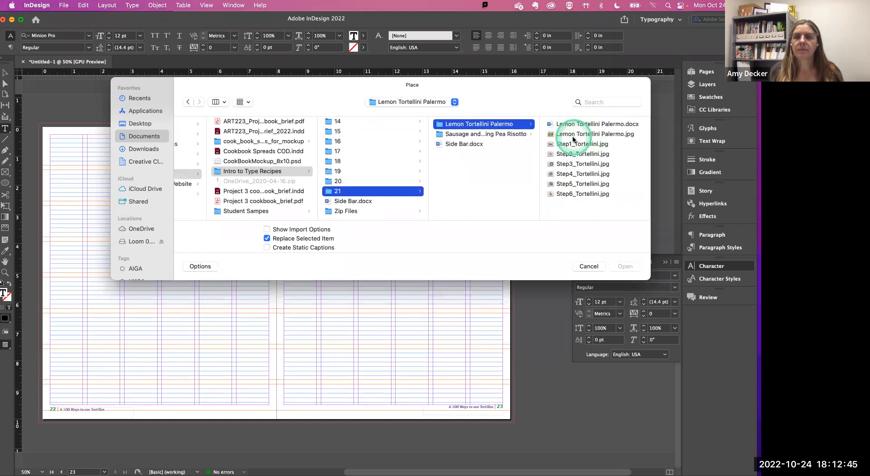
pyautogui.click(563, 125)
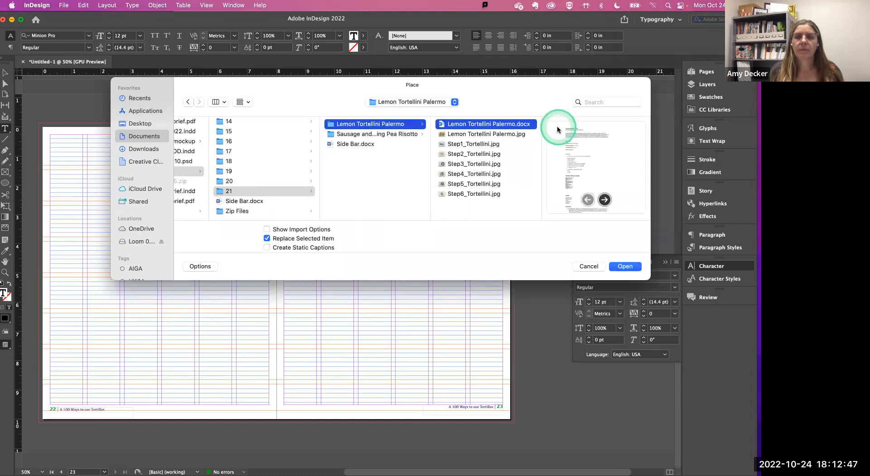
pyautogui.click(624, 266)
pyautogui.click(378, 225)
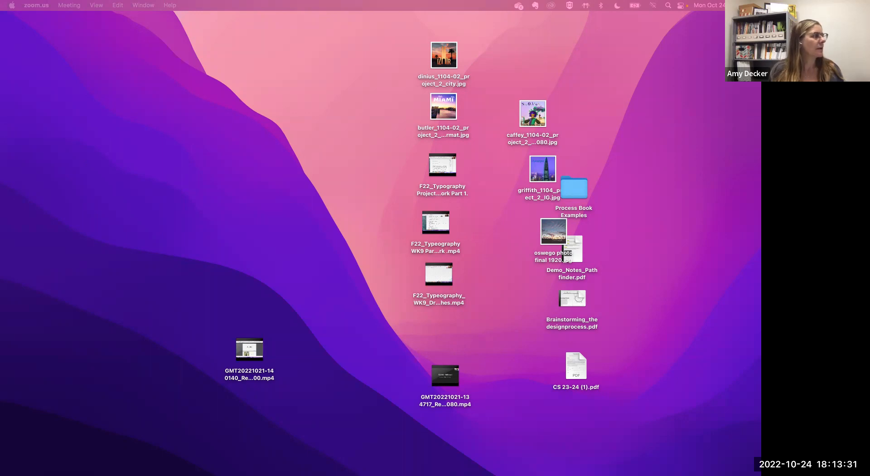
pyautogui.moveTo(26, 103); pyautogui.dragTo(115, 20)
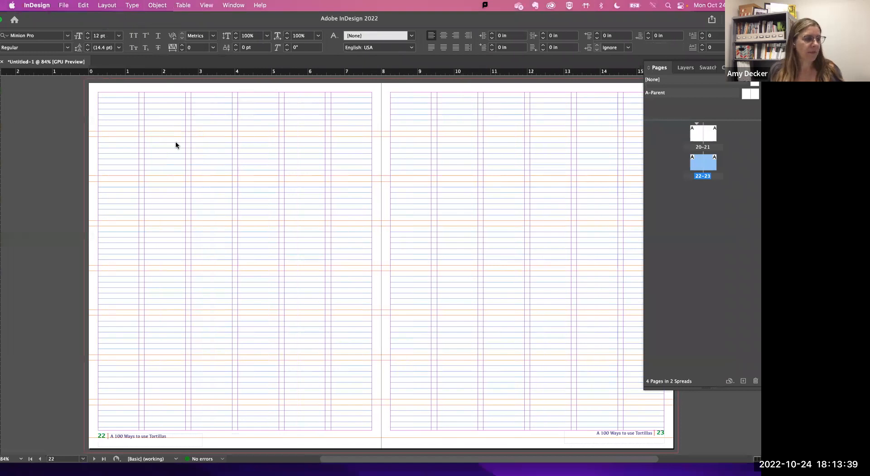
pyautogui.press('super+Tab')
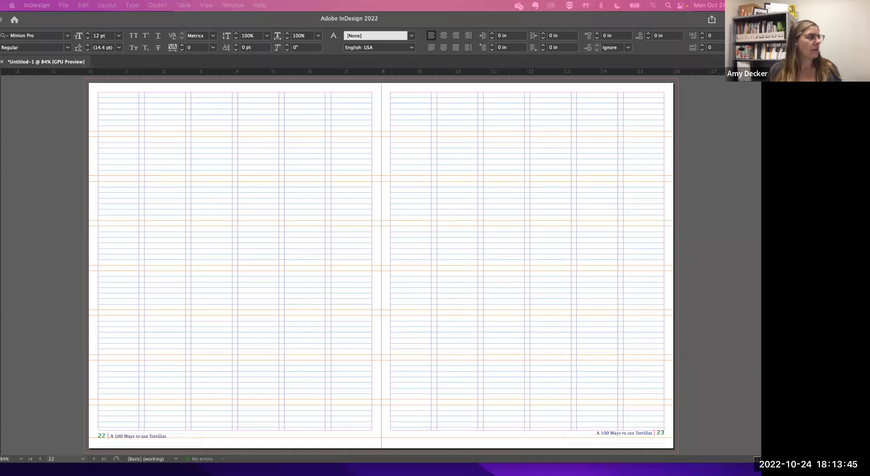
pyautogui.moveTo(0, 87); pyautogui.dragTo(0, 149)
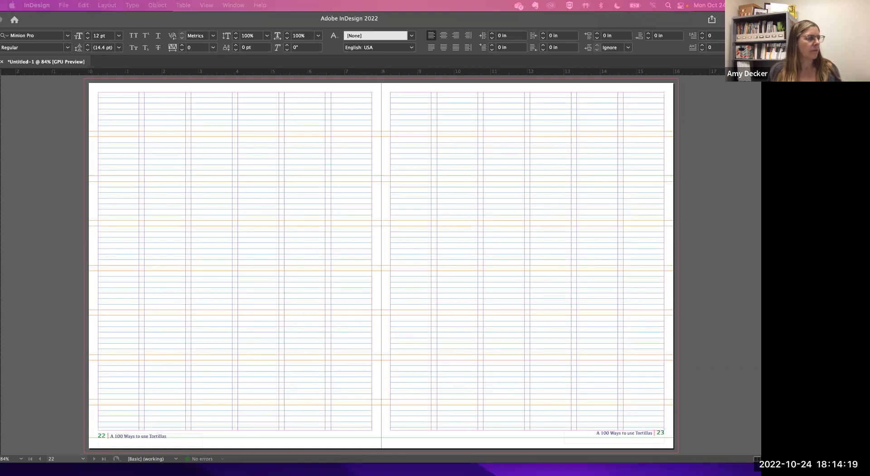
# Step: Switch to the Lemon Tortellini Palermo document in Word and examine its title, description, recipe details and ingredients
pyautogui.press('super+Tab')
pyautogui.moveTo(271, 46); pyautogui.dragTo(280, 58)
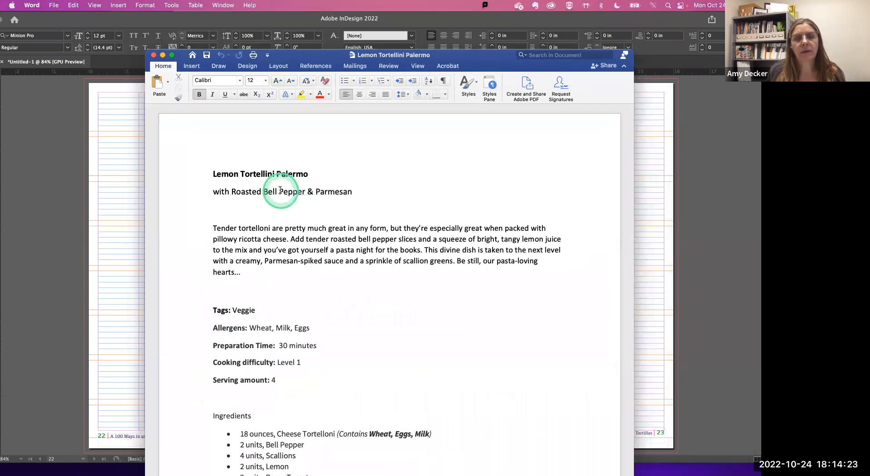
pyautogui.scroll(-15, 259, 183)
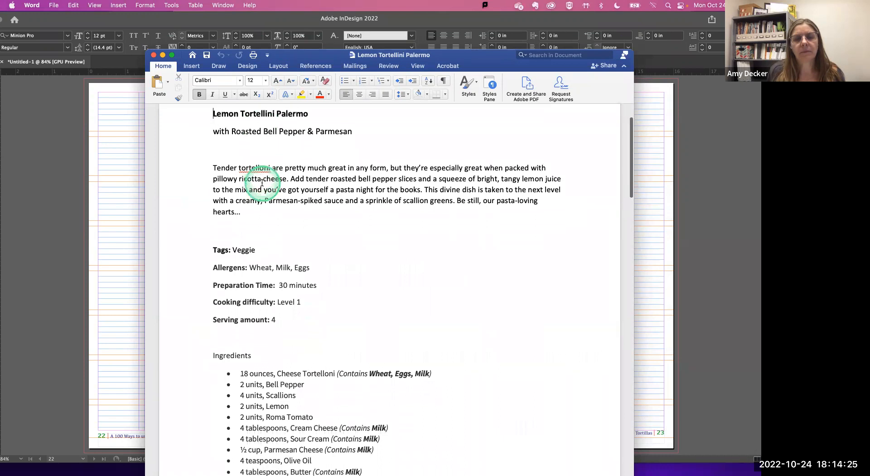
pyautogui.scroll(15, 263, 183)
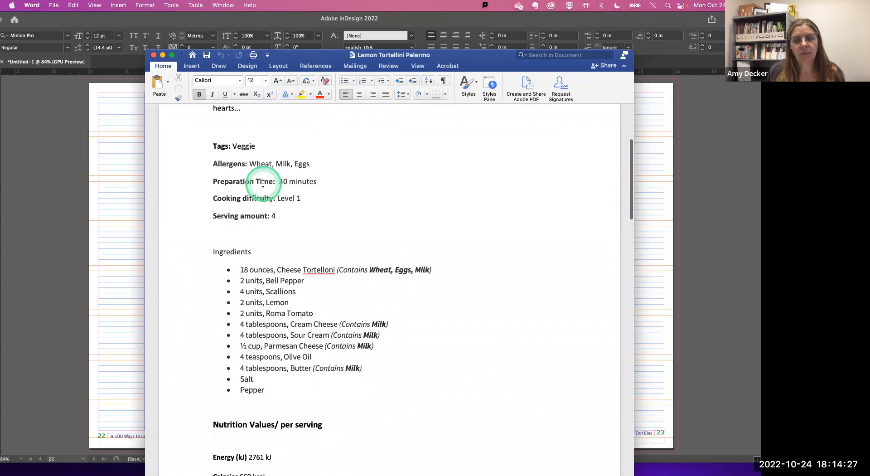
pyautogui.scroll(3, 263, 185)
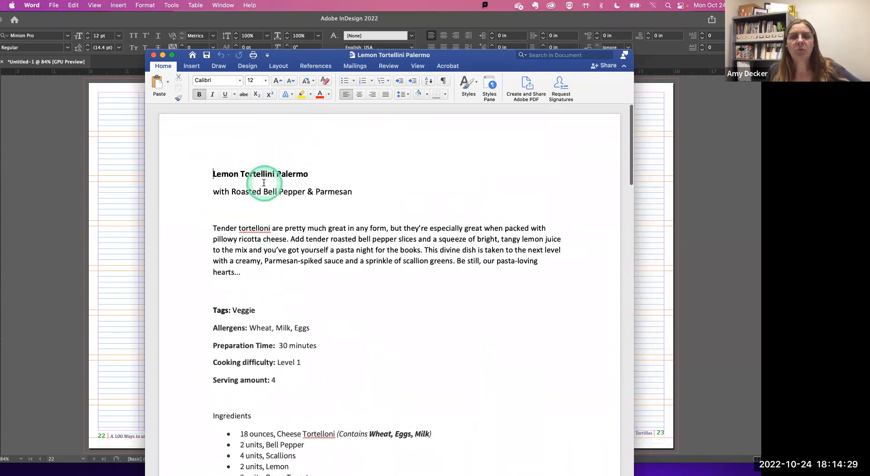
pyautogui.scroll(-2, 267, 182)
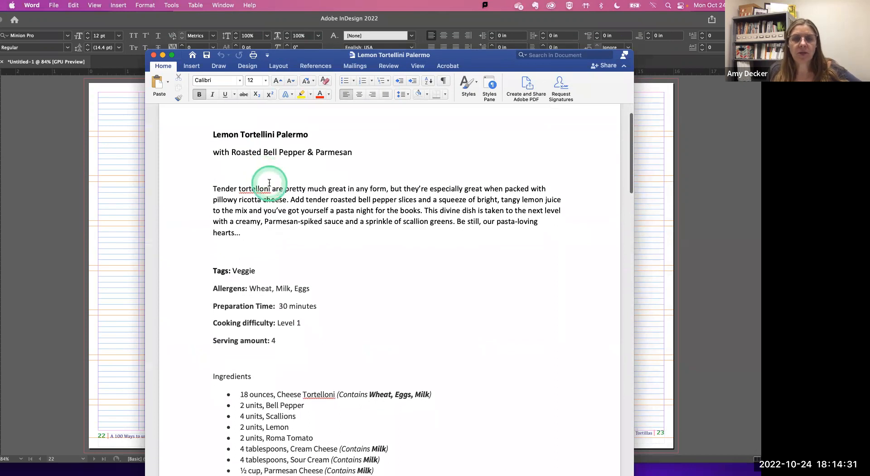
pyautogui.scroll(3, 269, 183)
pyautogui.scroll(-3, 269, 183)
pyautogui.scroll(-2, 269, 184)
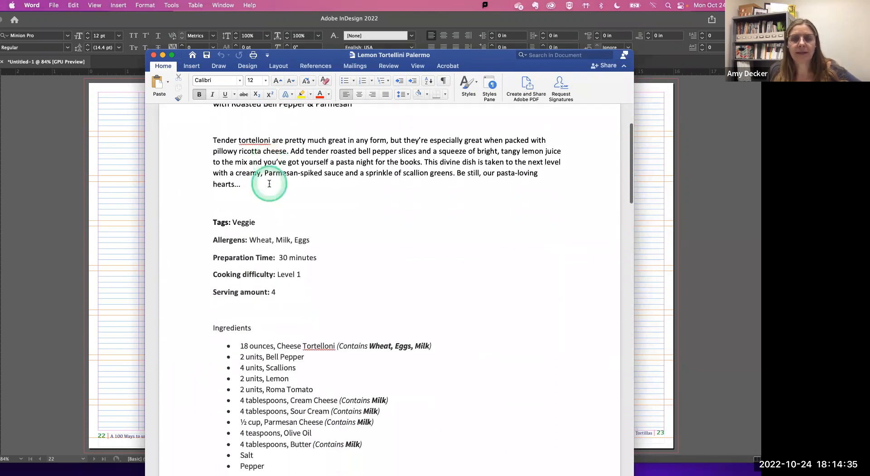
pyautogui.scroll(-5, 269, 183)
pyautogui.scroll(2, 269, 183)
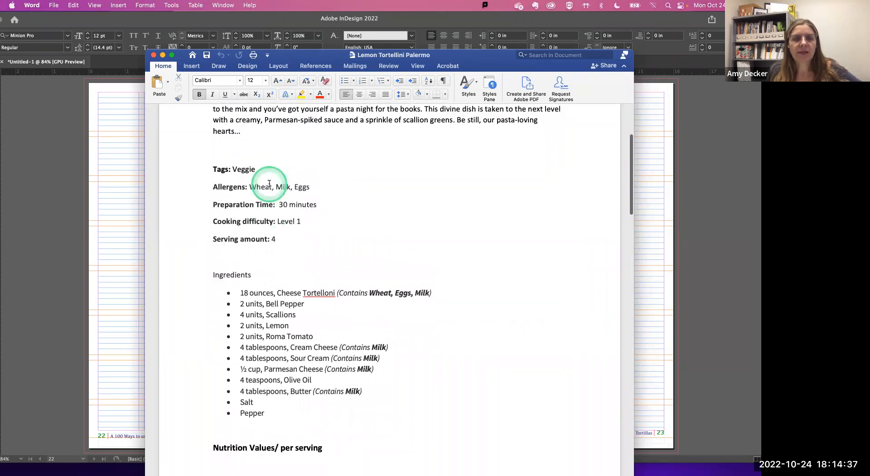
pyautogui.scroll(3, 269, 184)
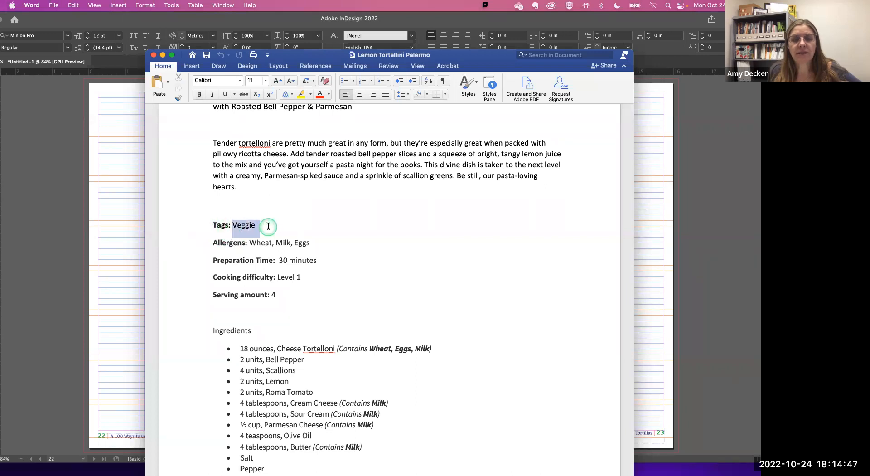
# Step: Examine the tags, allergens and preparation time entries and the Ingredients heading with its list
pyautogui.moveTo(268, 227); pyautogui.dragTo(234, 227)
pyautogui.click(234, 227)
pyautogui.click(256, 242)
pyautogui.moveTo(247, 243); pyautogui.dragTo(271, 243)
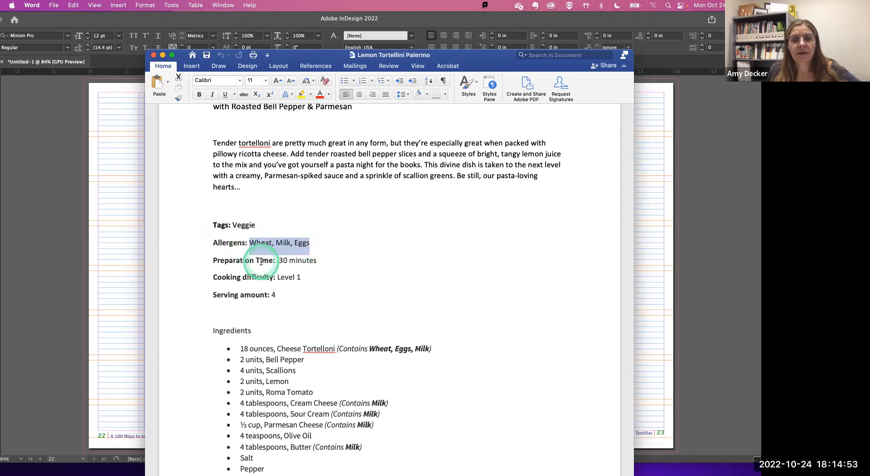
pyautogui.doubleClick(282, 260)
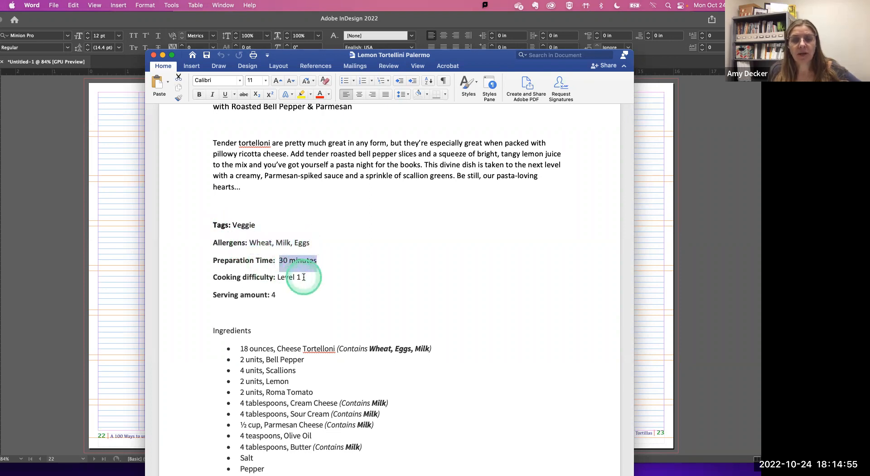
pyautogui.scroll(-3, 231, 294)
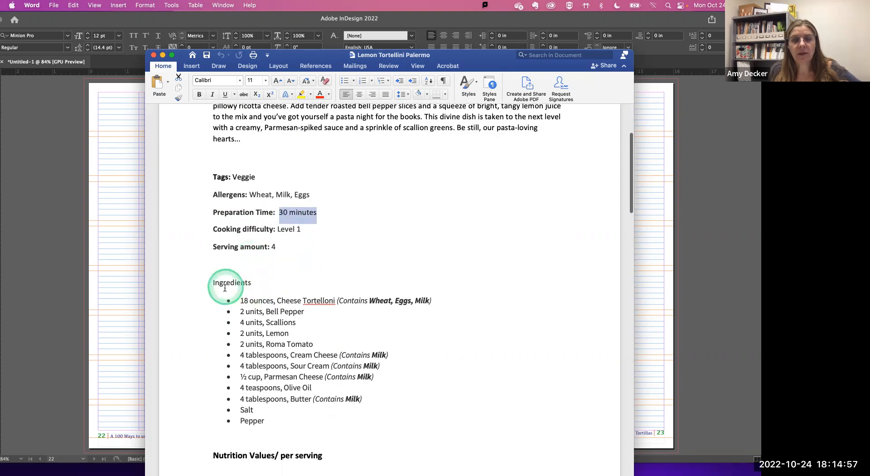
pyautogui.moveTo(209, 287); pyautogui.dragTo(265, 281)
pyautogui.scroll(-4, 300, 284)
# Step: Delete the "Contains Wheat, Eggs, Milk" note after Cheese Tortelloni in the ingredients list
pyautogui.click(299, 283)
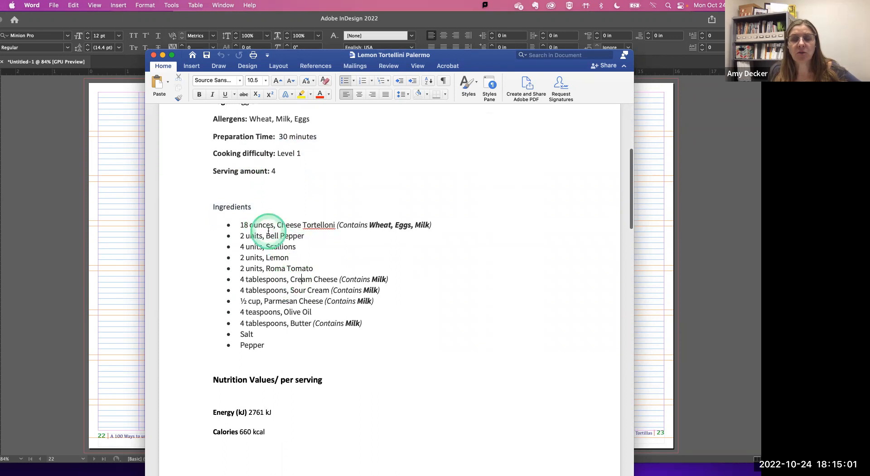
pyautogui.moveTo(357, 227); pyautogui.dragTo(442, 225)
pyautogui.press('BackSpace')
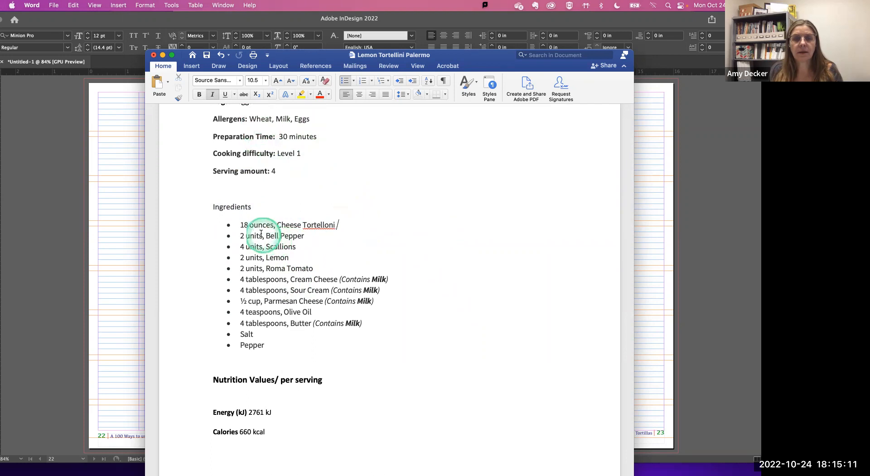
# Step: Remove the bullets from all ingredient lines, from Cheese Tortelloni through Pepper
pyautogui.click(238, 225)
pyautogui.moveTo(239, 225); pyautogui.dragTo(366, 343)
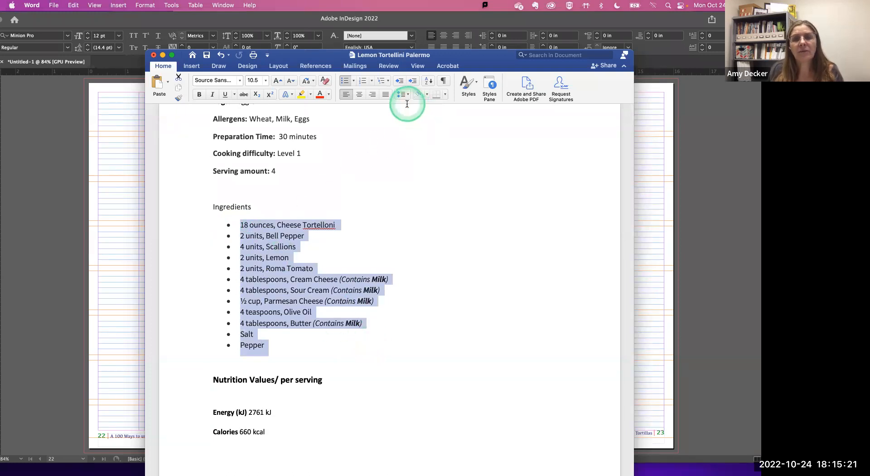
pyautogui.click(352, 82)
pyautogui.click(350, 108)
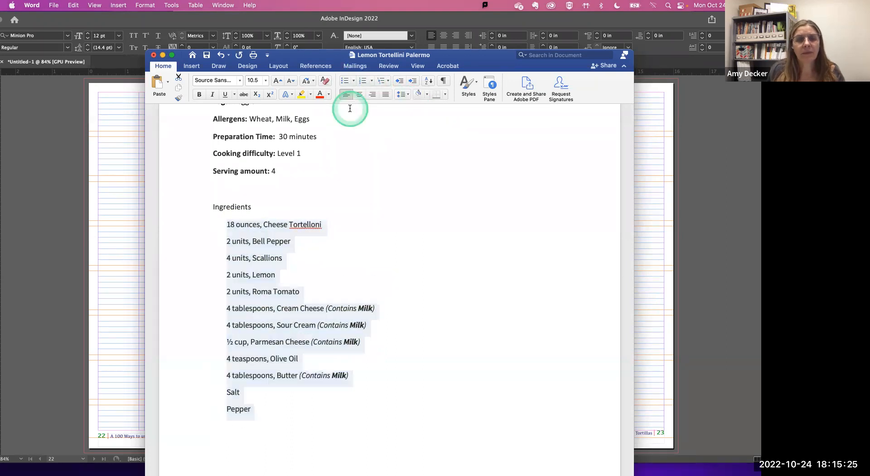
pyautogui.click(327, 225)
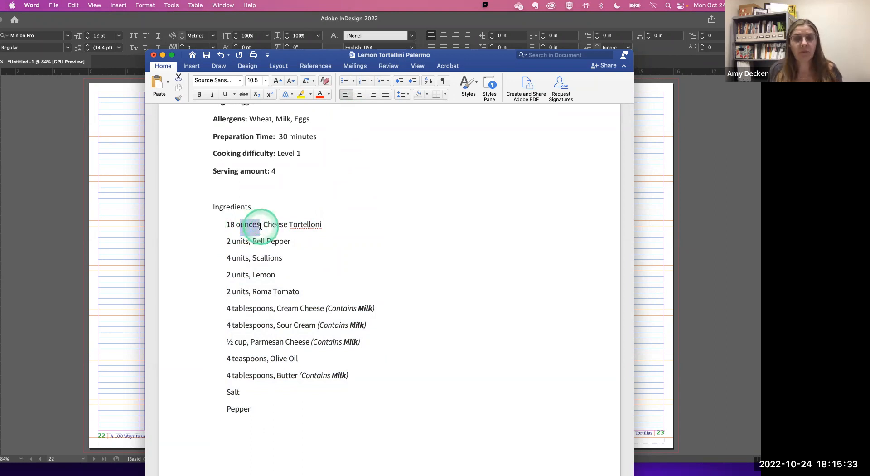
# Step: Shorten "ounces" to "oz" in the Cheese Tortelloni line and reduce the next ingredient line to "2 Bell Pepper"
pyautogui.write('z')
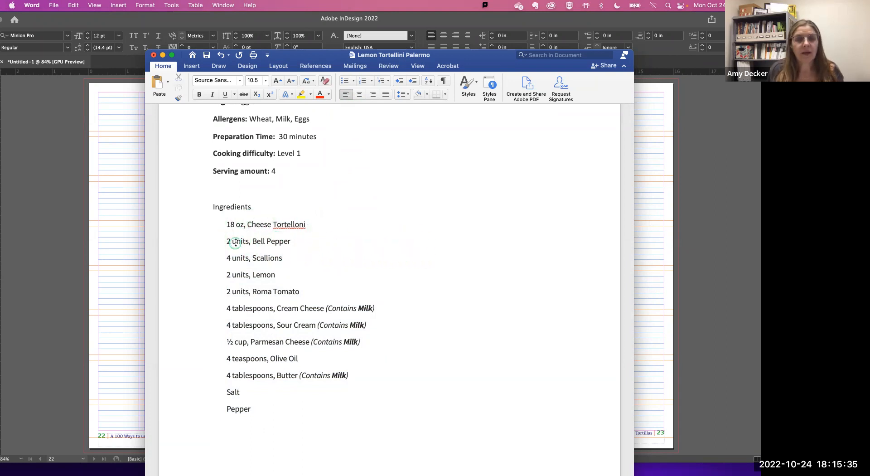
pyautogui.press('BackSpace')
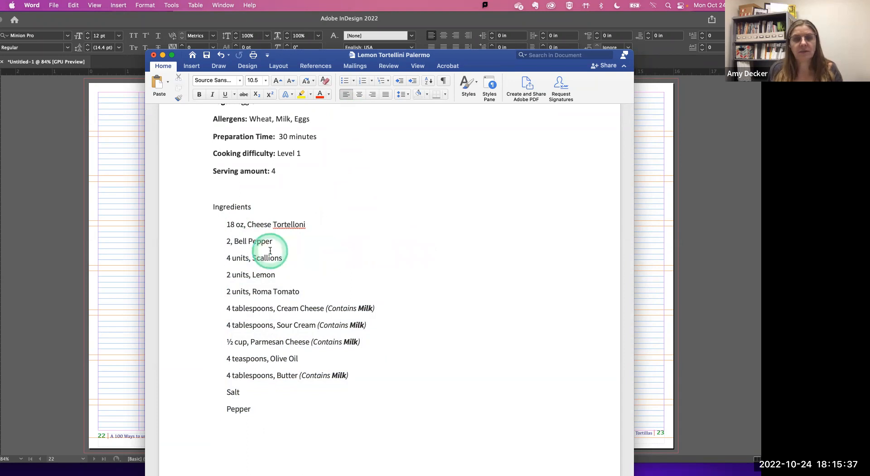
pyautogui.click(230, 245)
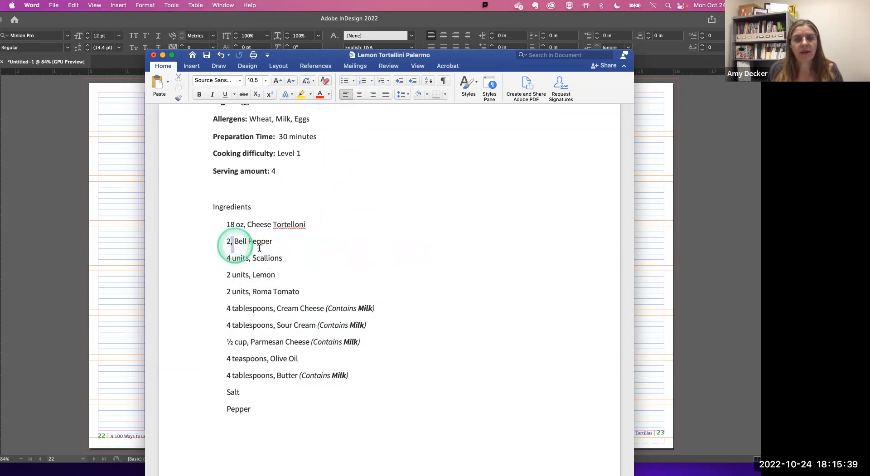
pyautogui.press('BackSpace')
# Step: Copy the recipe title, the "with Roasted Bell Pepper & Parmesan" subtitle and the description paragraph
pyautogui.scroll(10, 317, 245)
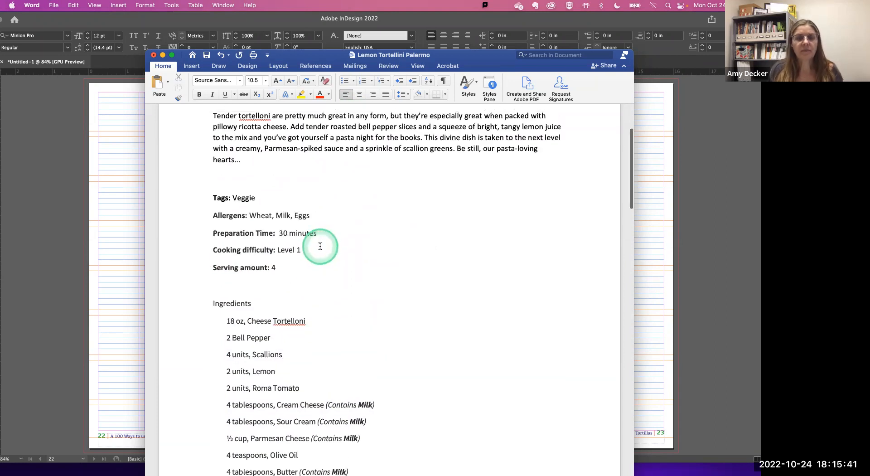
pyautogui.click(216, 142)
pyautogui.moveTo(214, 139); pyautogui.dragTo(361, 257)
pyautogui.press('super+c')
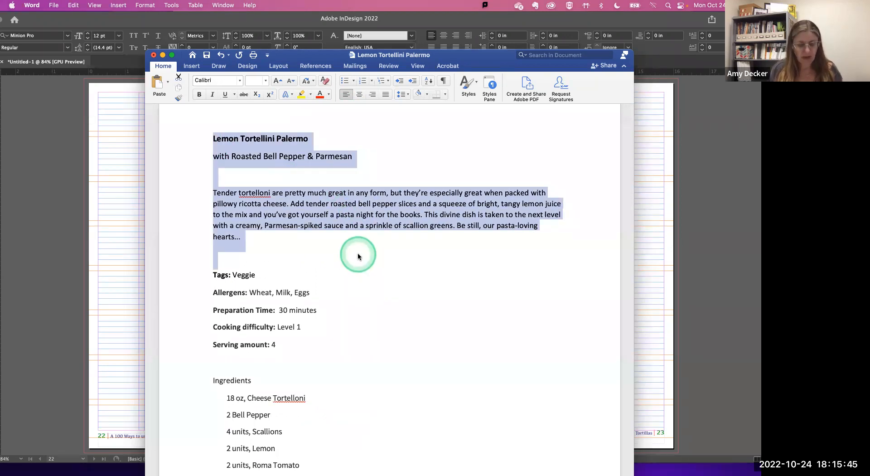
# Step: Switch to InDesign, draw a text frame about 6.3 by 4.8 in on page 22 and paste the copied text into it
pyautogui.click(135, 181)
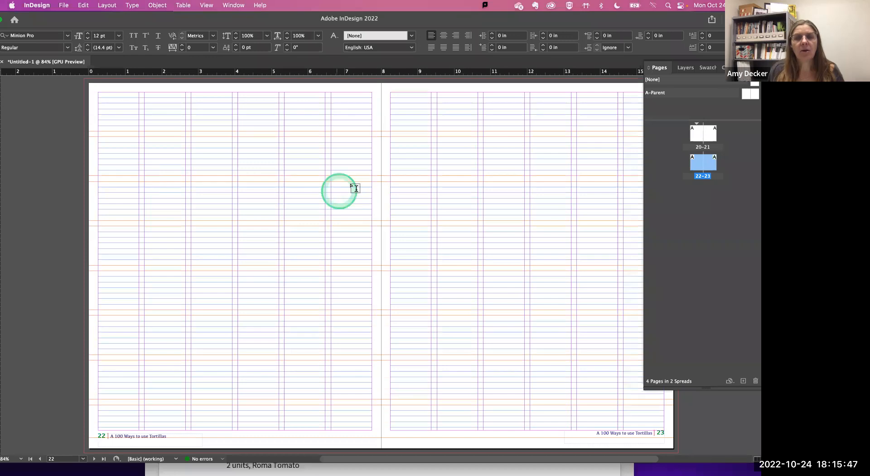
pyautogui.moveTo(131, 148); pyautogui.dragTo(337, 303)
pyautogui.press('super+v')
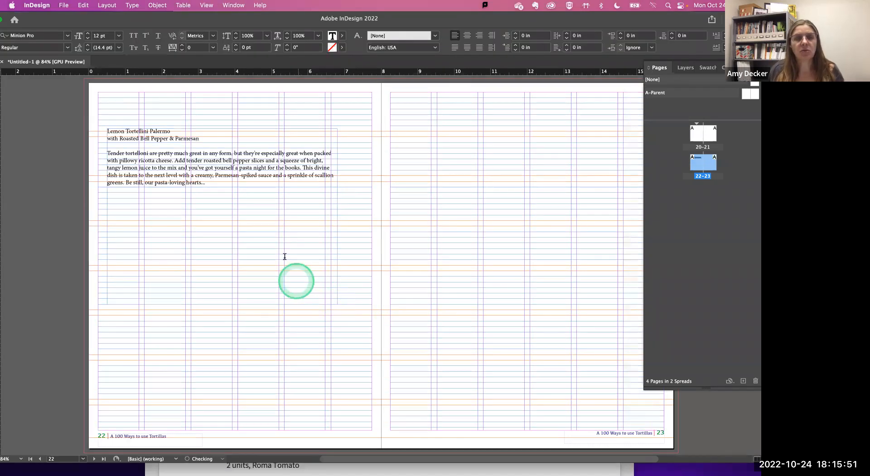
# Step: Move the recipe text frame onto page 23, with its left edge at the page's inner margin
pyautogui.doubleClick(179, 18)
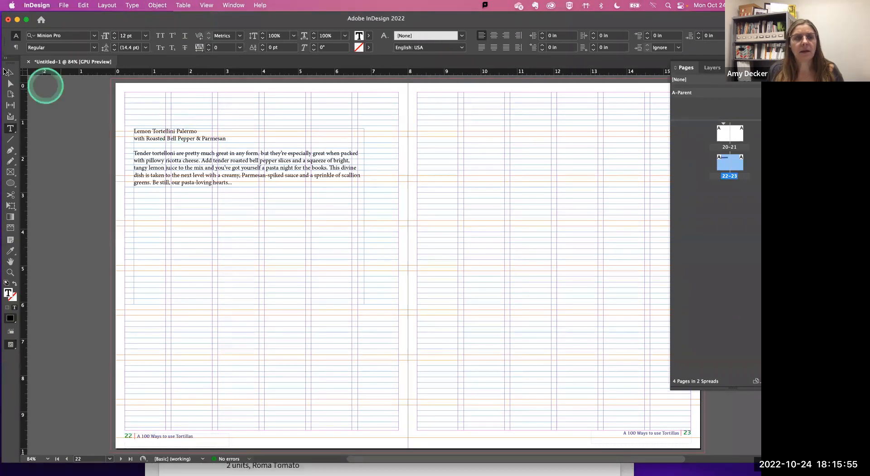
pyautogui.click(10, 73)
pyautogui.moveTo(189, 158); pyautogui.dragTo(472, 170)
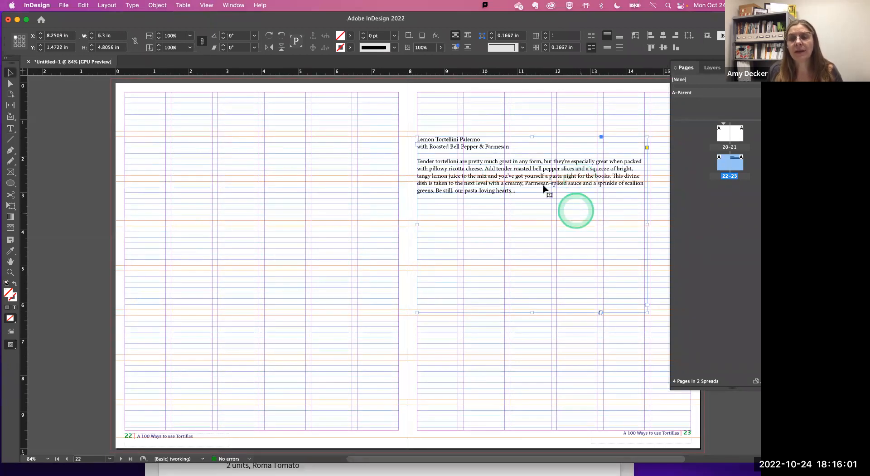
# Step: Select all the text in the frame on page 23 and align it to the baseline grid
pyautogui.press('super+equal')
pyautogui.press('super+equal')
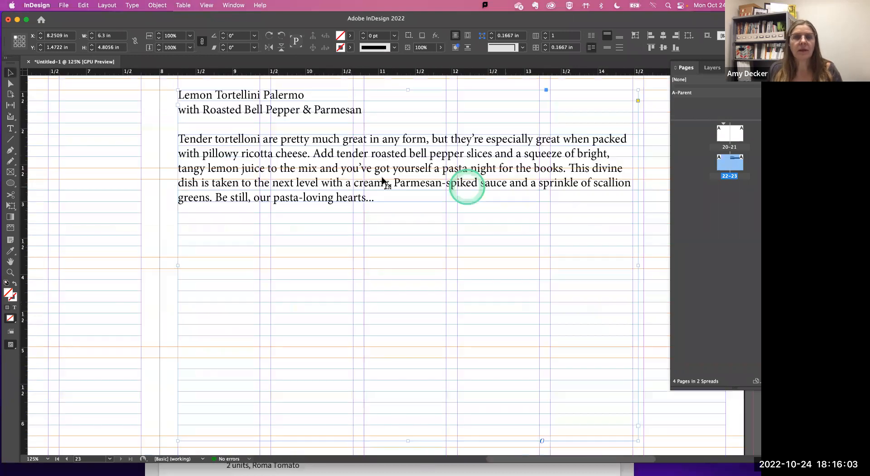
pyautogui.scroll(3, 371, 173)
pyautogui.hscroll(2, 369, 229)
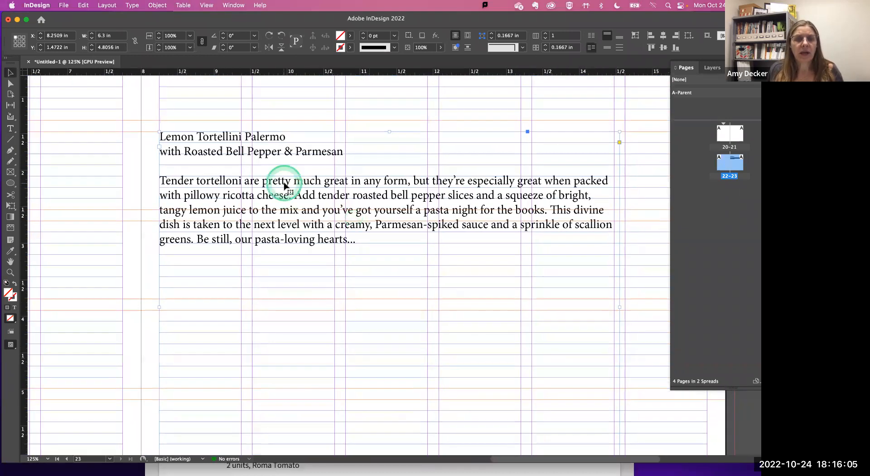
pyautogui.click(10, 129)
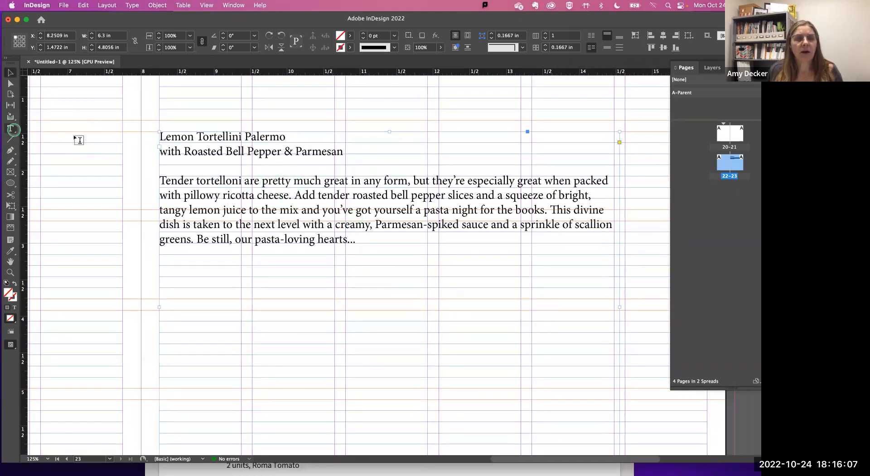
pyautogui.press('super+a')
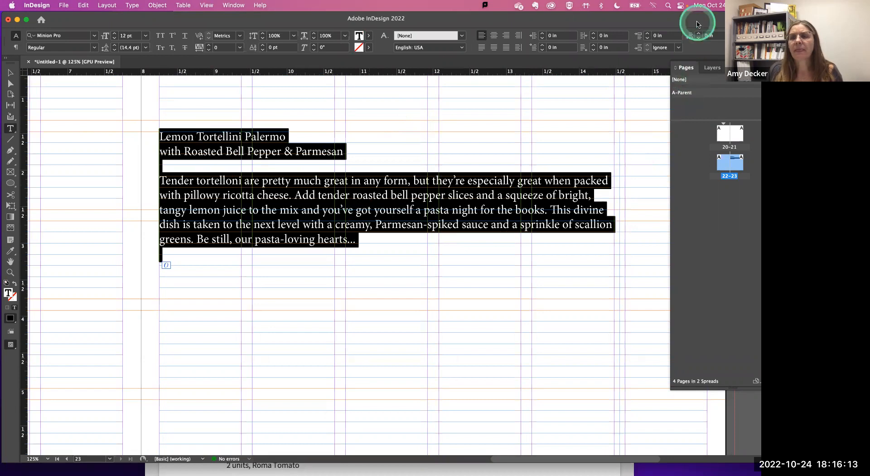
pyautogui.click(27, 21)
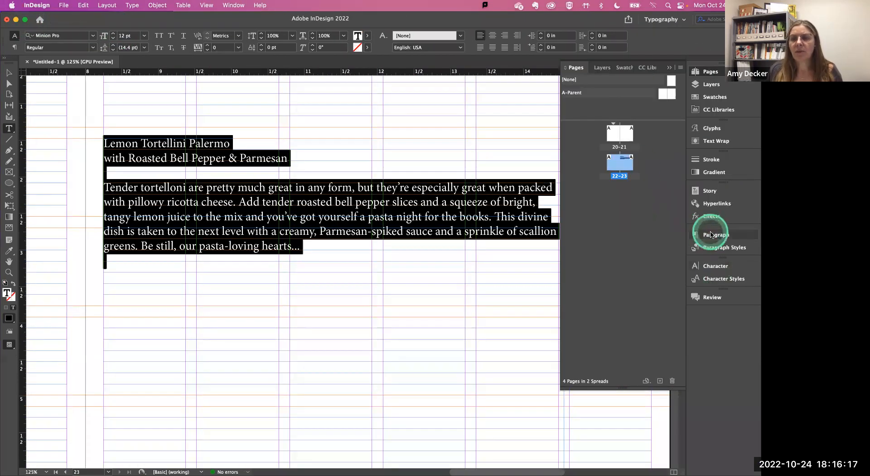
pyautogui.click(715, 234)
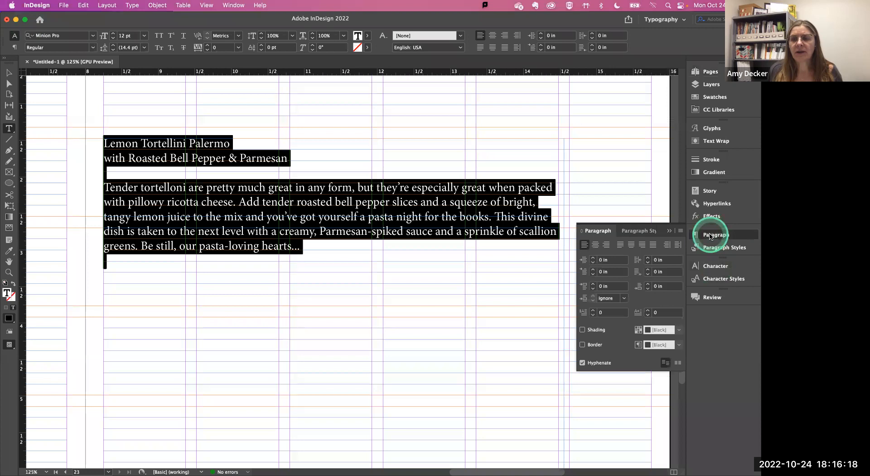
pyautogui.click(677, 363)
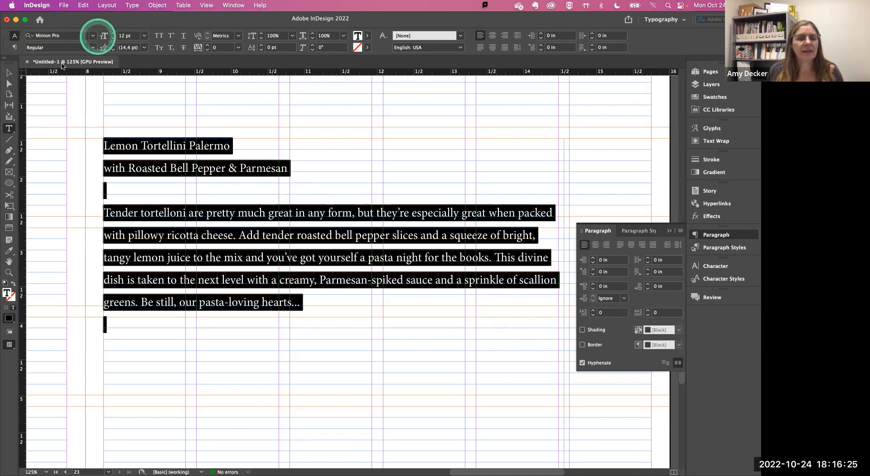
# Step: Set all the text in the frame to the Kefa font at 8 pt with 11 pt leading
pyautogui.click(93, 36)
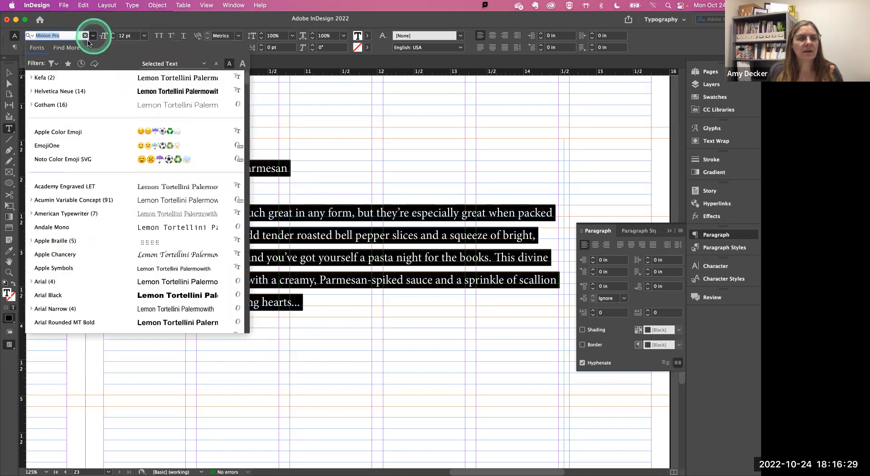
pyautogui.click(159, 78)
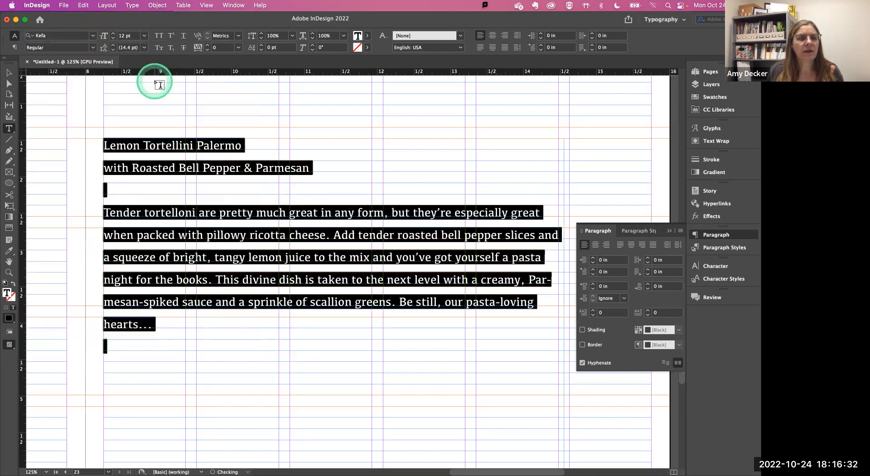
pyautogui.click(113, 40)
pyautogui.click(113, 41)
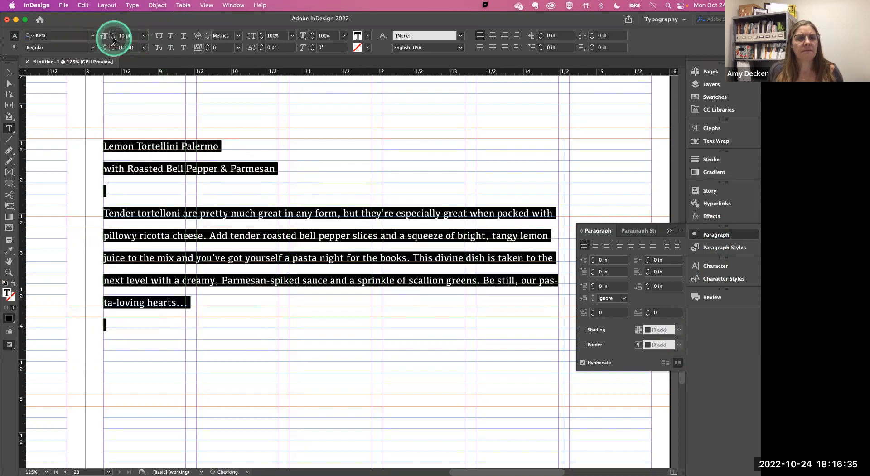
pyautogui.click(114, 41)
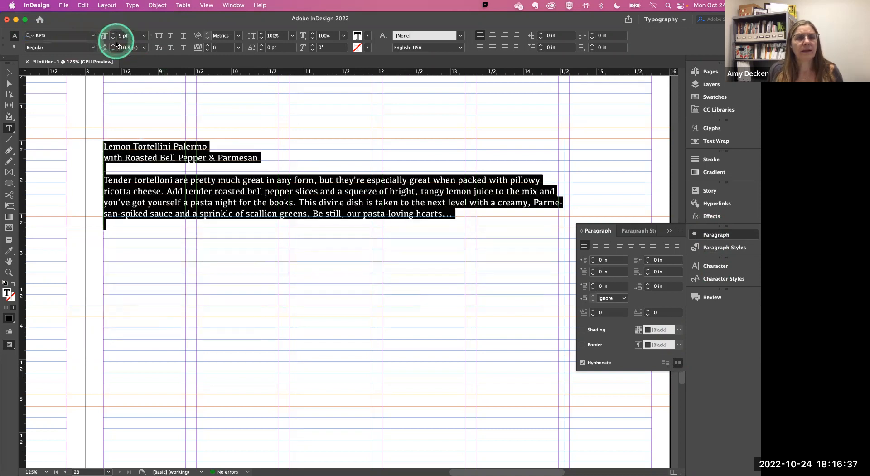
pyautogui.click(114, 46)
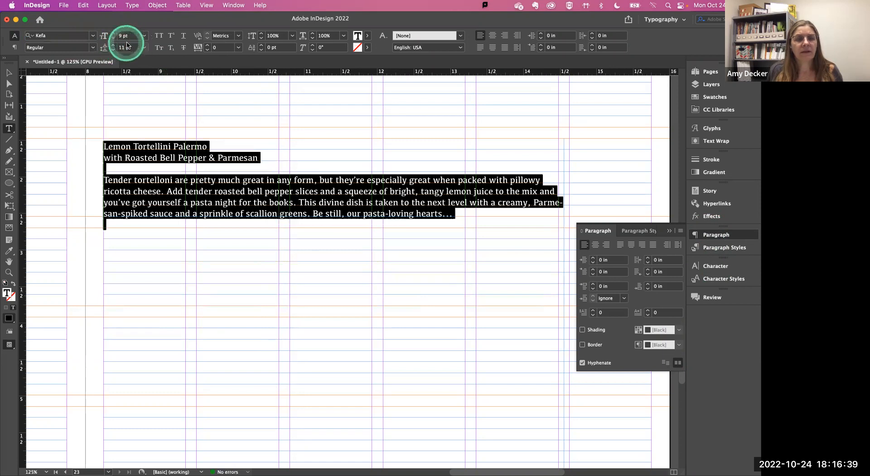
pyautogui.press('Return')
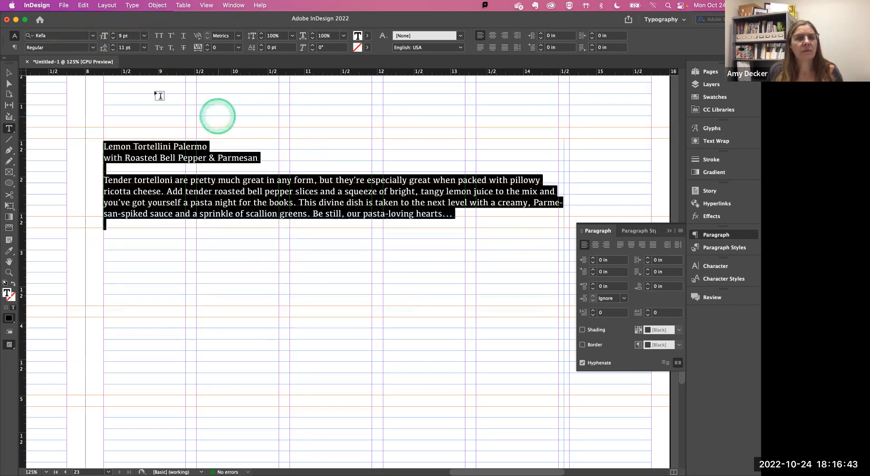
pyautogui.click(113, 40)
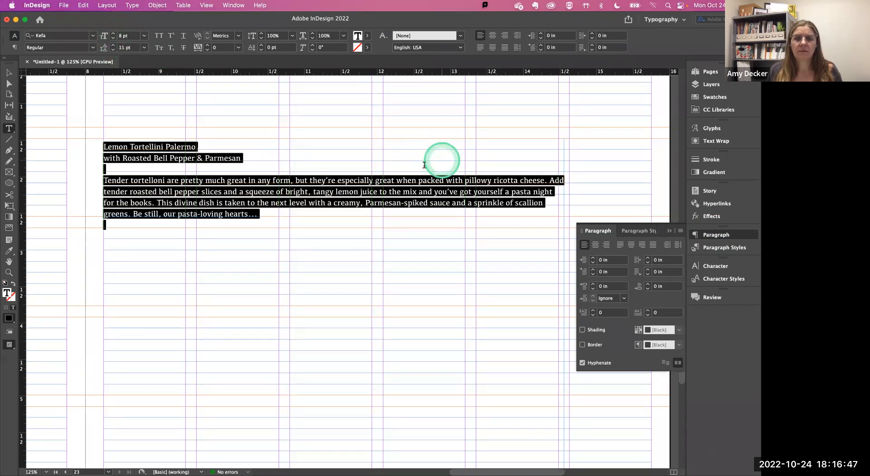
pyautogui.click(468, 171)
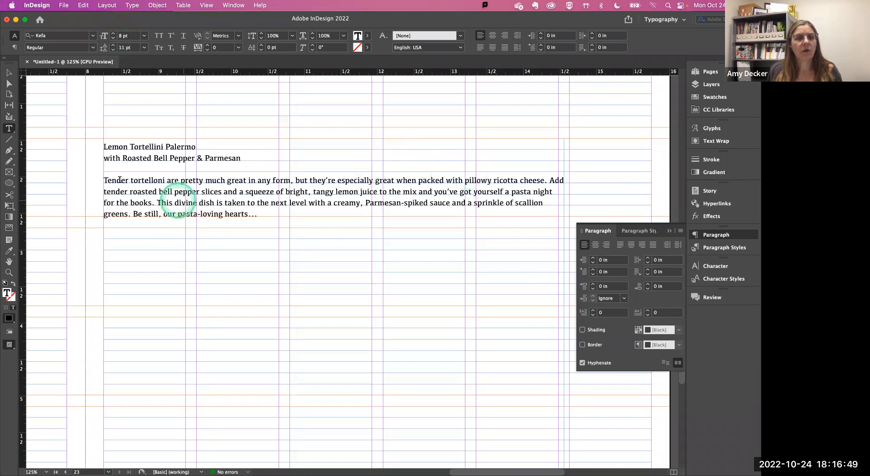
pyautogui.moveTo(106, 181); pyautogui.dragTo(307, 216)
pyautogui.click(309, 214)
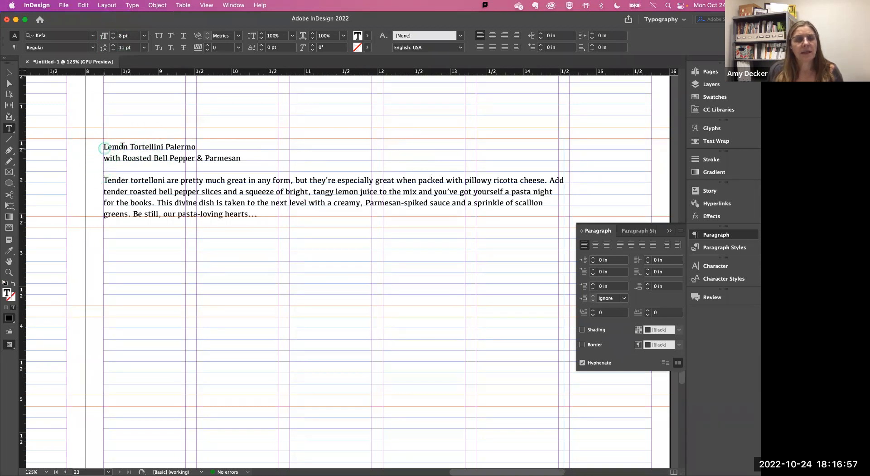
# Step: Set the title line "Lemon Tortellini Palermo" to 24 pt with 33 pt leading
pyautogui.moveTo(103, 147); pyautogui.dragTo(202, 146)
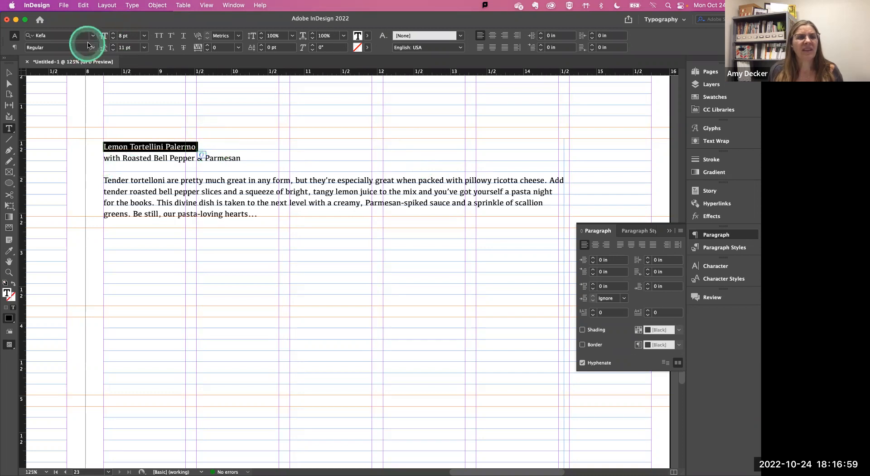
pyautogui.click(113, 34)
pyautogui.click(114, 34)
pyautogui.click(113, 33)
pyautogui.click(113, 33)
pyautogui.click(114, 34)
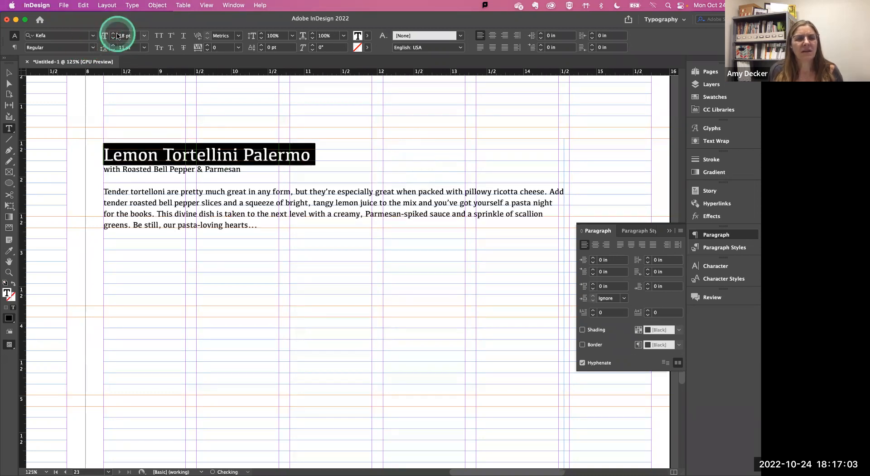
pyautogui.doubleClick(122, 35)
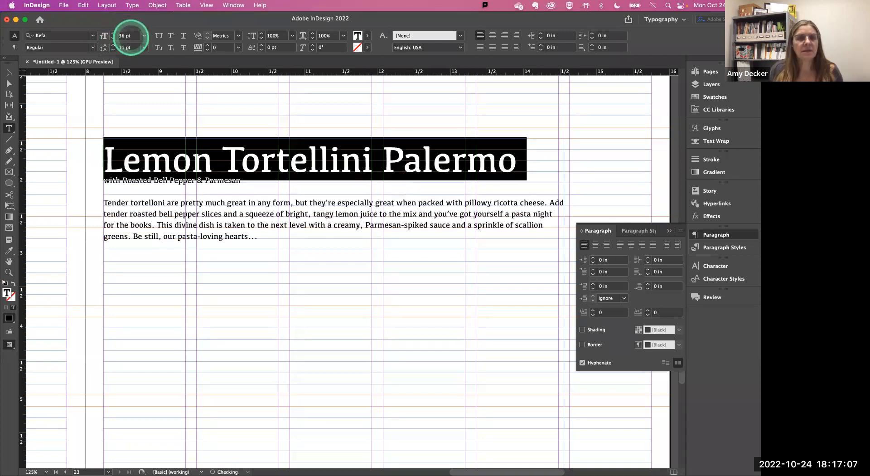
pyautogui.moveTo(127, 37); pyautogui.dragTo(117, 37)
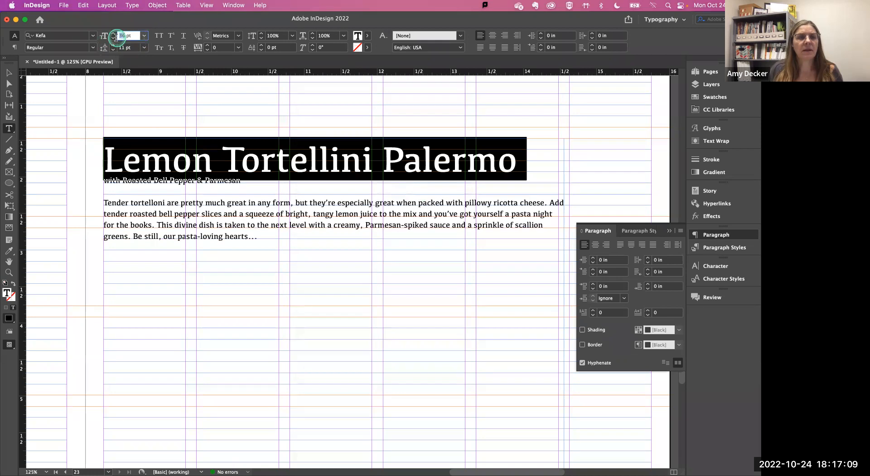
pyautogui.write('24')
pyautogui.press('Return')
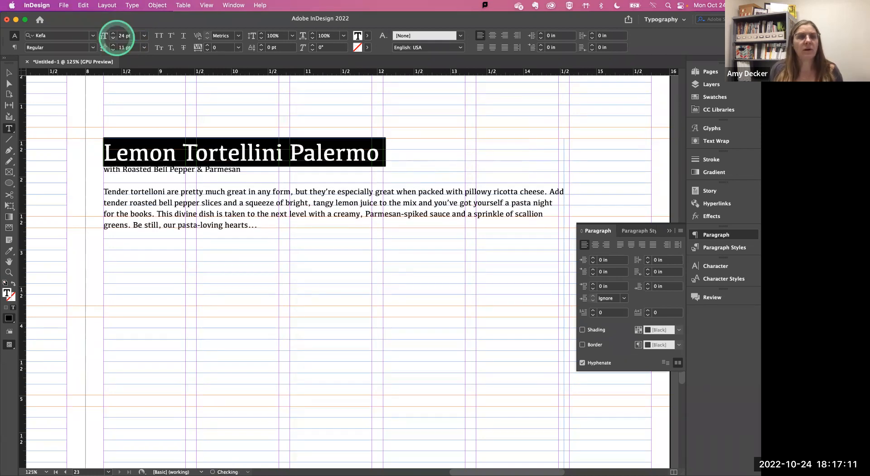
pyautogui.doubleClick(118, 49)
pyautogui.press('Return')
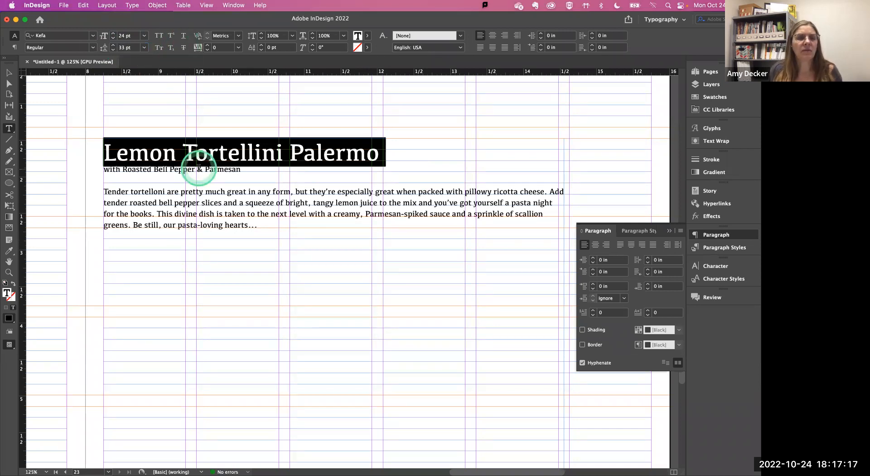
# Step: Set the subtitle line "with Roasted Bell Pepper & Parmesan" to 18 pt with 22 pt leading
pyautogui.tripleClick(199, 168)
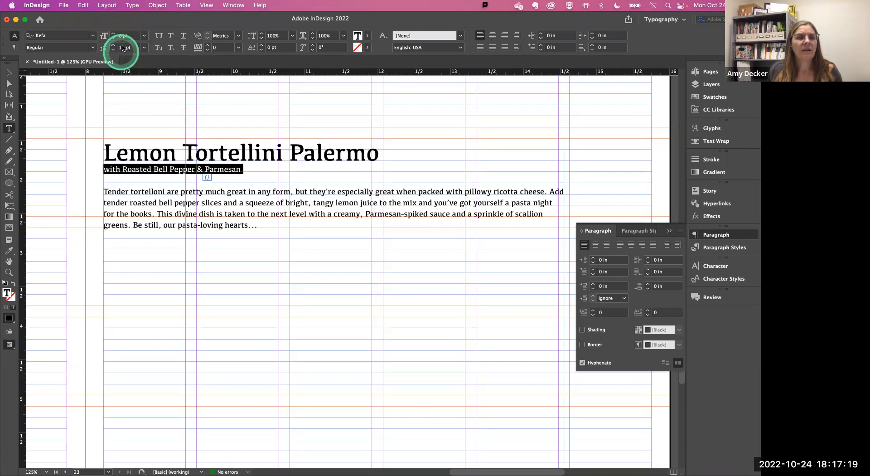
pyautogui.click(146, 36)
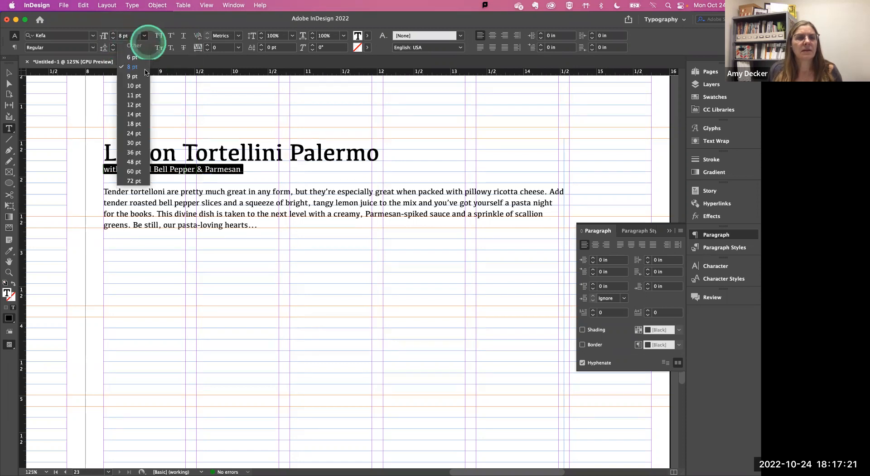
pyautogui.click(133, 124)
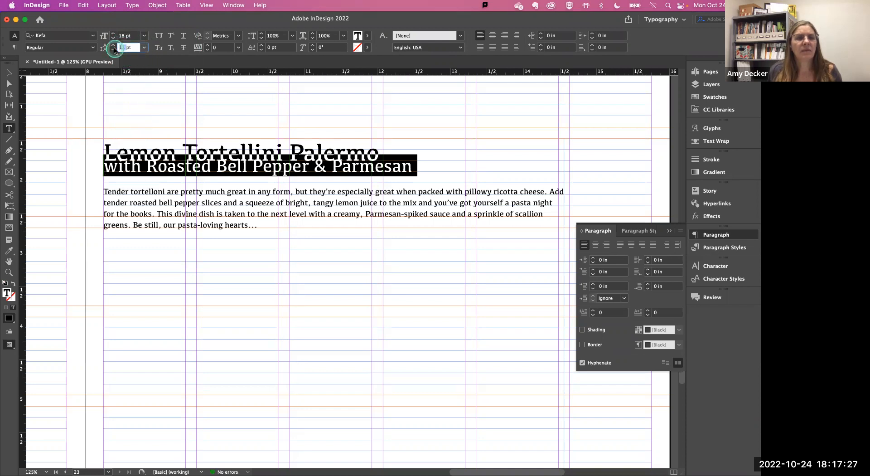
pyautogui.click(113, 49)
pyautogui.write('30')
pyautogui.press('Return')
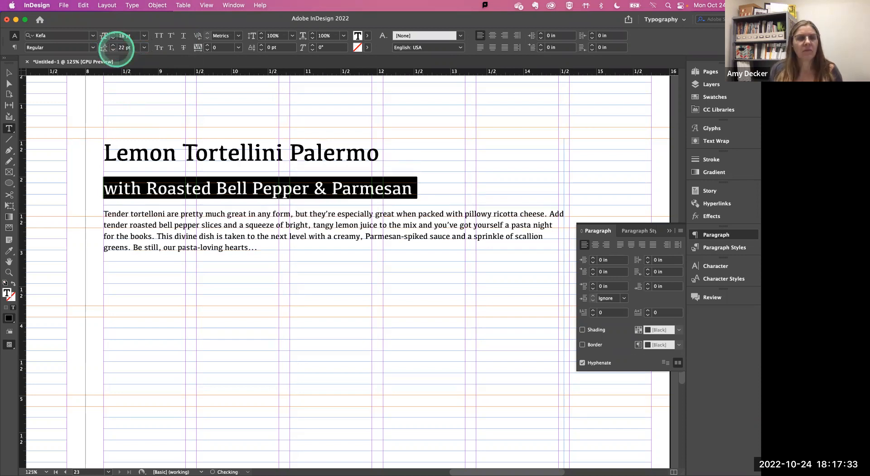
# Step: Set the leading of the subtitle line "with Roasted Bell Pepper & Parmesan" to 33 pt
pyautogui.click(303, 154)
pyautogui.moveTo(409, 175); pyautogui.dragTo(94, 181)
pyautogui.click(123, 50)
pyautogui.click(137, 49)
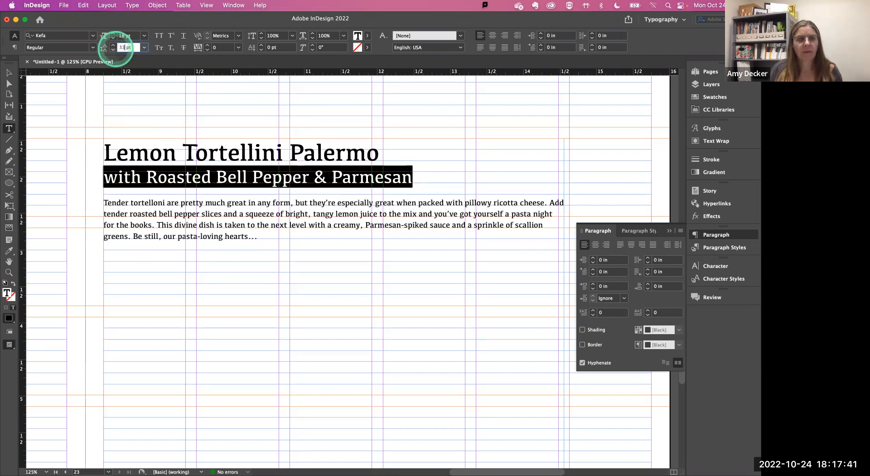
pyautogui.write('33')
pyautogui.press('Return')
pyautogui.click(293, 186)
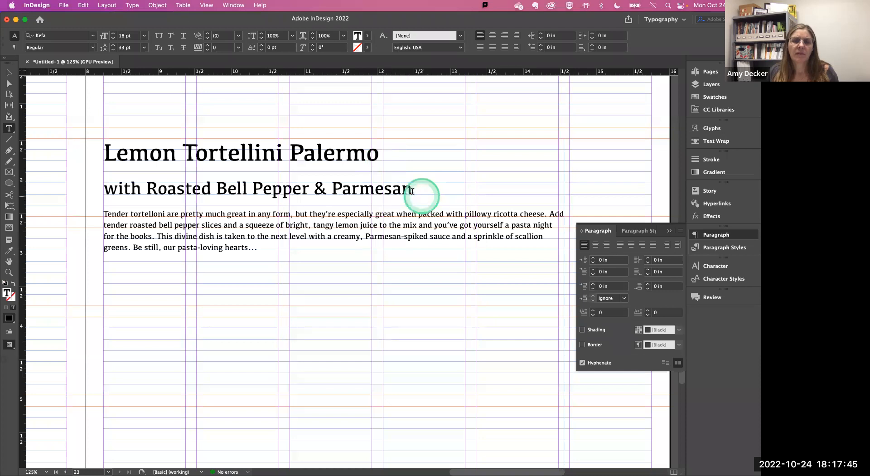
pyautogui.moveTo(412, 191); pyautogui.dragTo(98, 189)
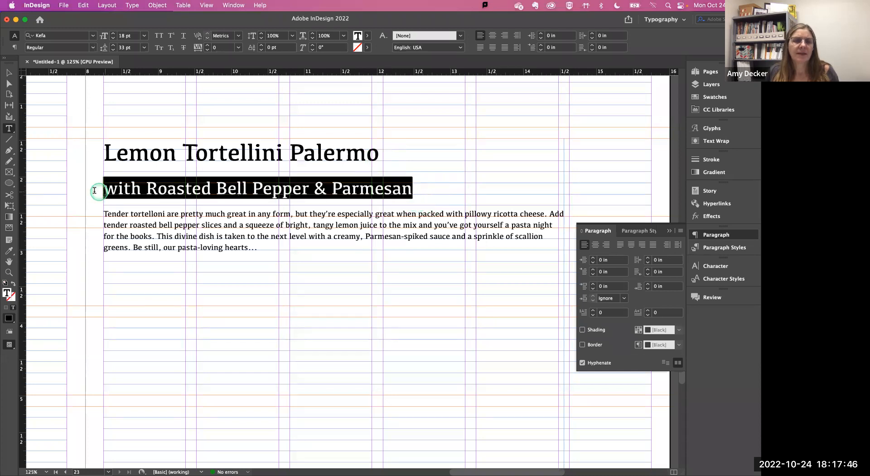
pyautogui.click(92, 47)
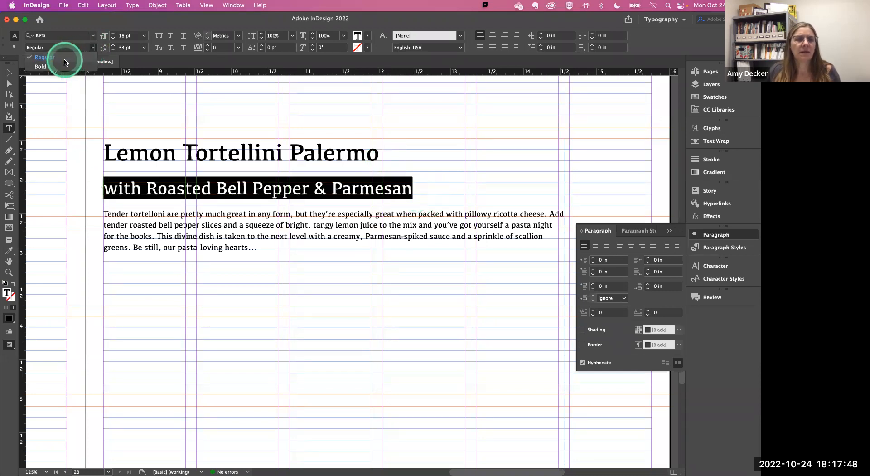
pyautogui.click(93, 48)
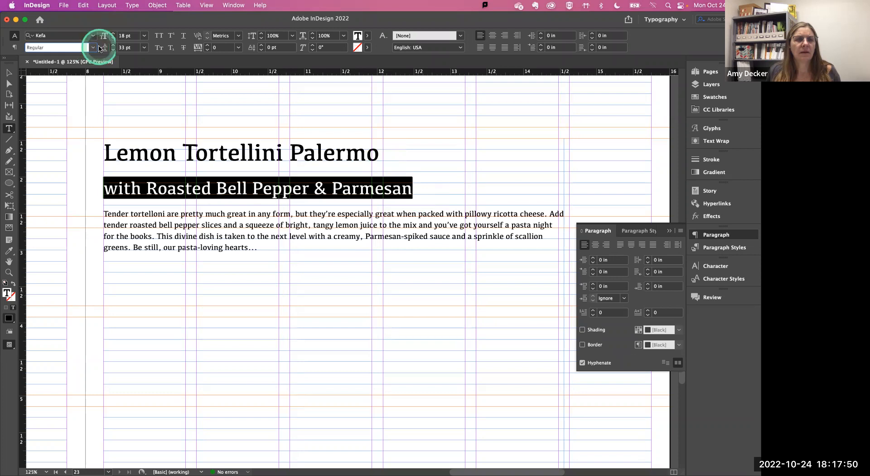
# Step: Increase the font size of the title line "Lemon Tortellini Palermo" to 30 pt
pyautogui.tripleClick(223, 156)
pyautogui.click(113, 34)
pyautogui.click(114, 34)
pyautogui.click(113, 34)
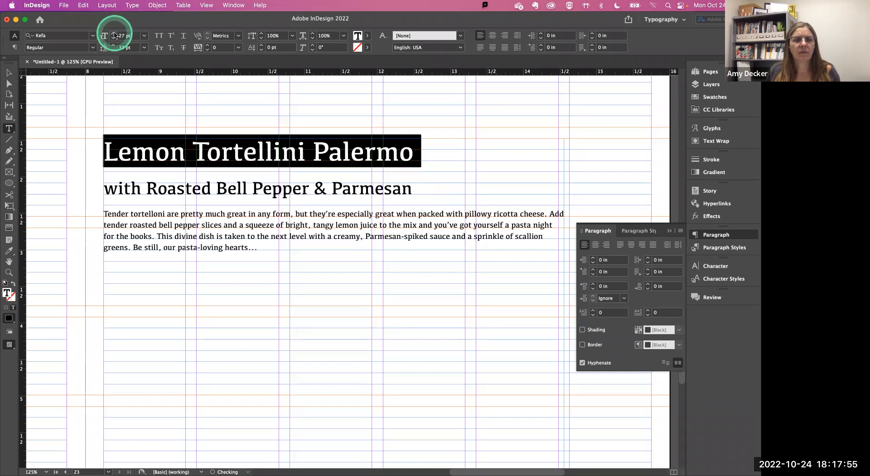
pyautogui.click(114, 34)
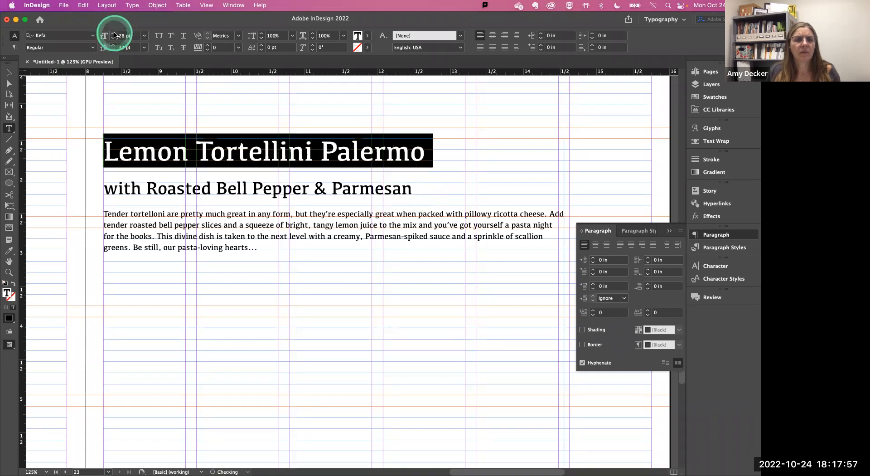
pyautogui.click(114, 34)
pyautogui.click(114, 34)
pyautogui.click(406, 151)
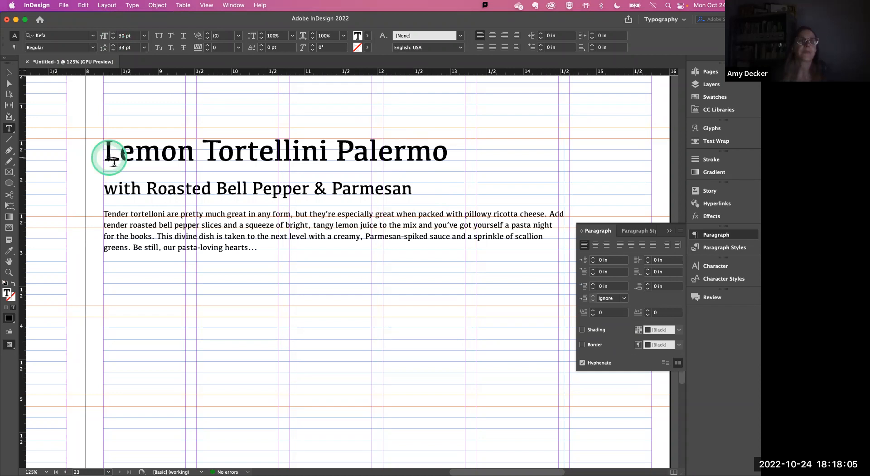
# Step: Color the title line "Lemon Tortellini Palermo" green with RGB 35, 153, 53 (#239935)
pyautogui.scroll(-2, 113, 162)
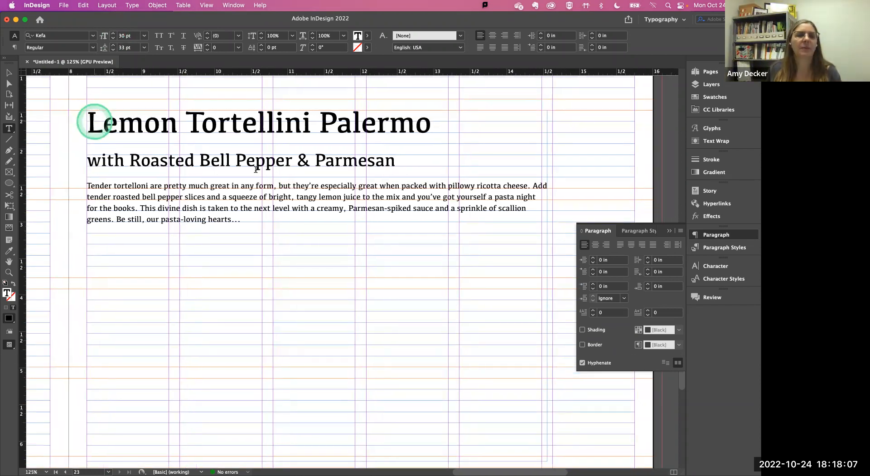
pyautogui.moveTo(93, 122); pyautogui.dragTo(448, 130)
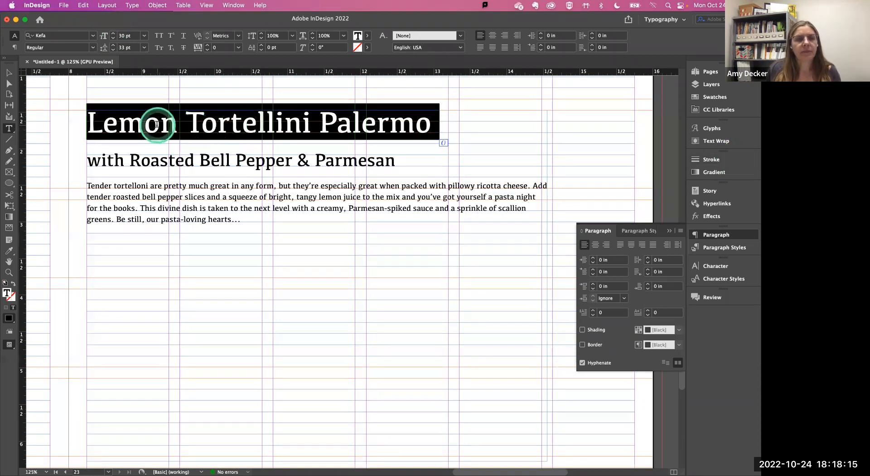
pyautogui.doubleClick(7, 292)
pyautogui.moveTo(270, 248); pyautogui.dragTo(288, 237)
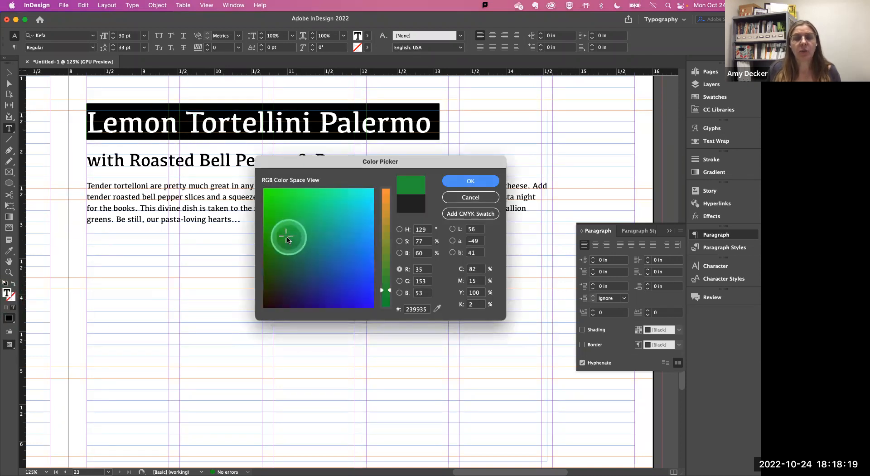
pyautogui.click(470, 180)
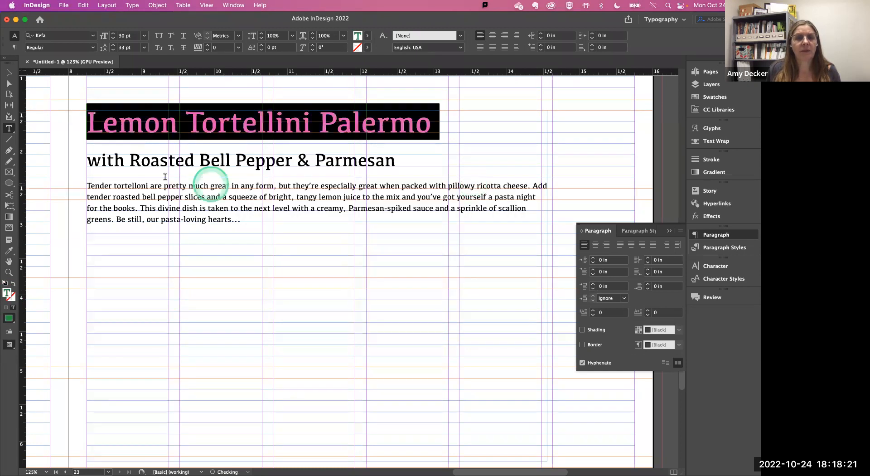
# Step: Color the subtitle line "with Roasted Bell Pepper & Parmesan" blue with RGB 35, 85, 217 (#2355d9)
pyautogui.tripleClick(134, 162)
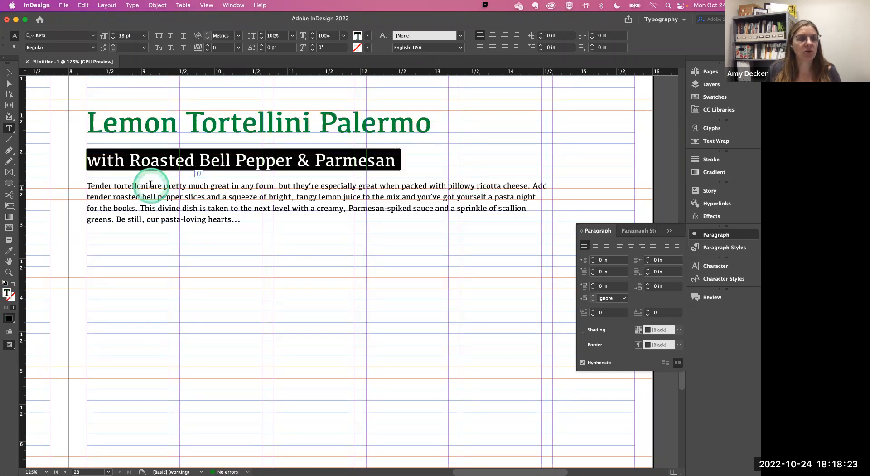
pyautogui.doubleClick(7, 294)
pyautogui.click(355, 268)
pyautogui.click(474, 184)
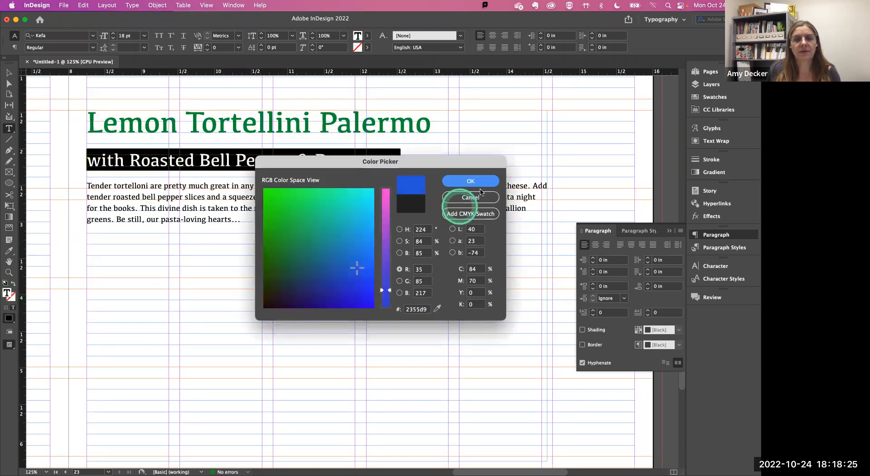
pyautogui.click(91, 188)
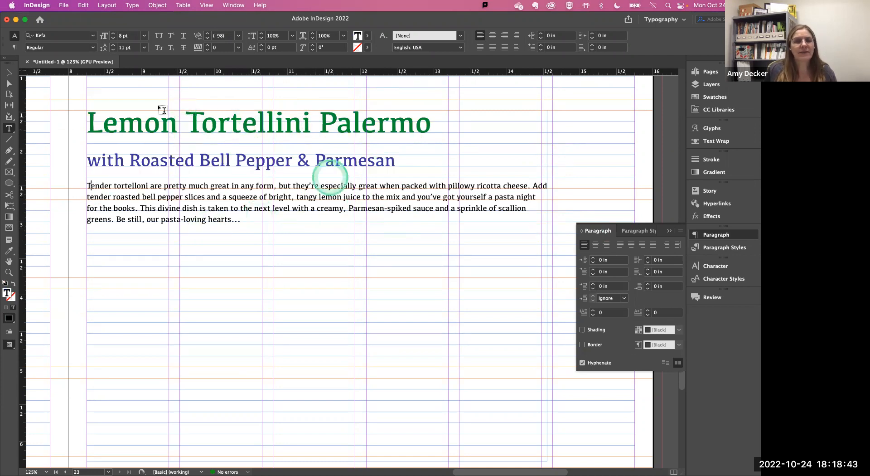
# Step: Create a paragraph style named "Recipe Headline" from the formatted title line and apply it to the title
pyautogui.click(115, 127)
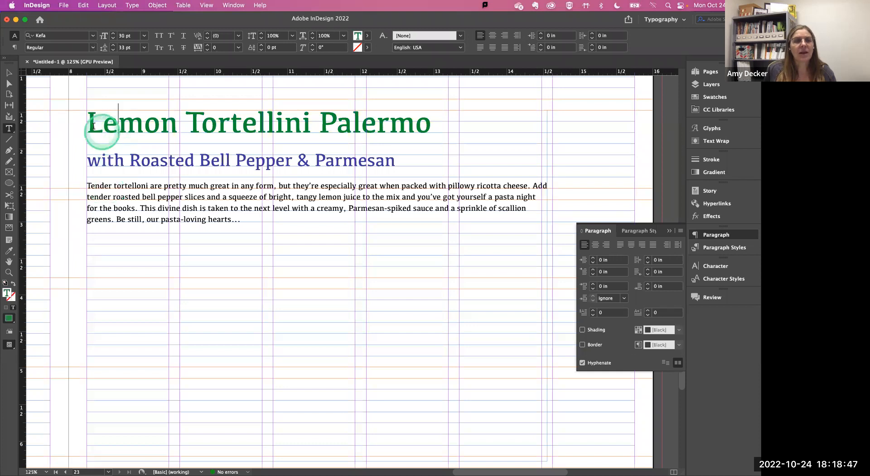
pyautogui.moveTo(90, 126); pyautogui.dragTo(437, 131)
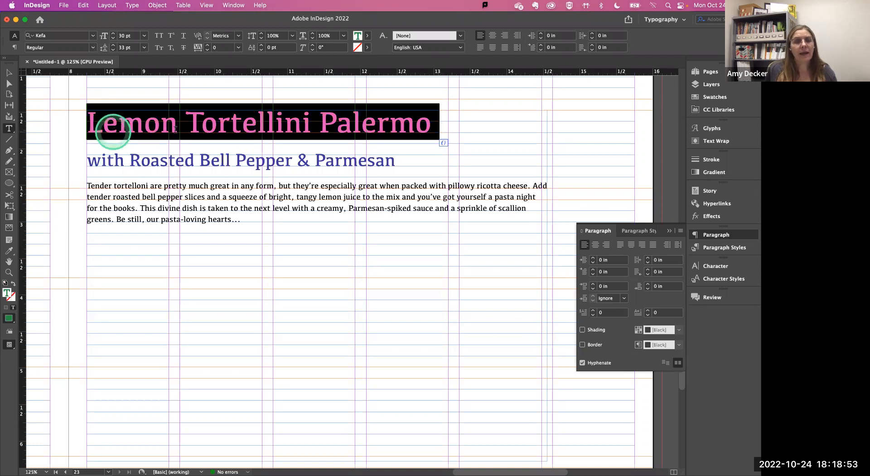
pyautogui.click(641, 231)
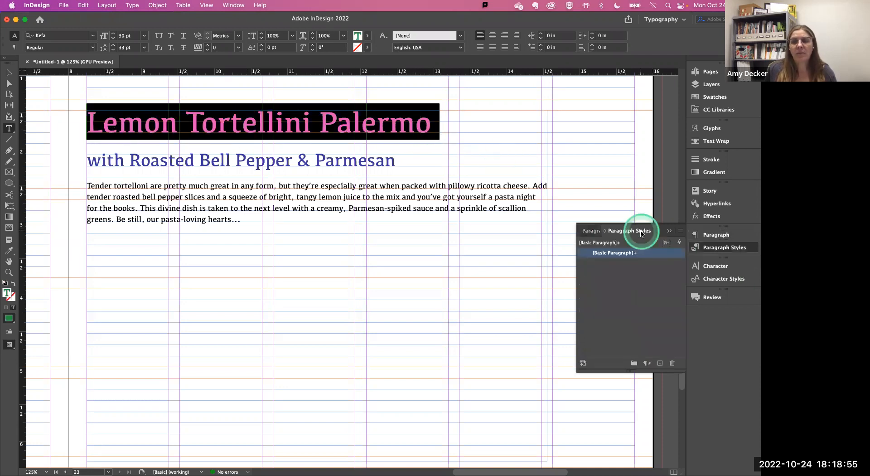
pyautogui.moveTo(616, 255)
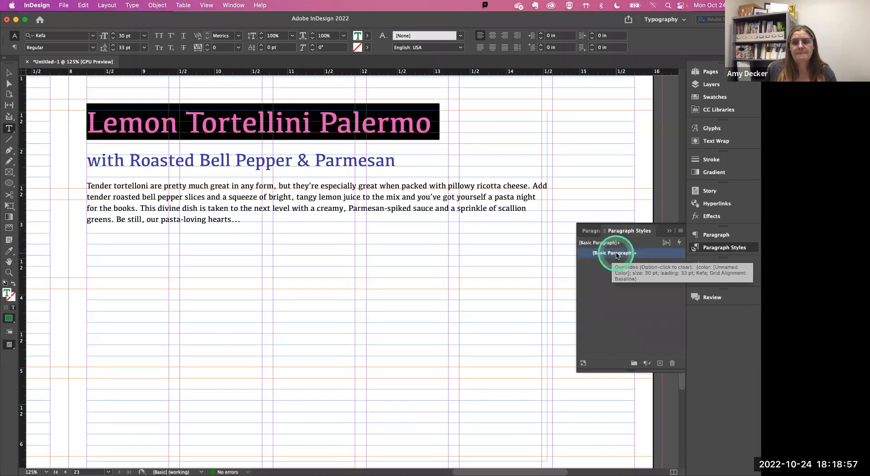
pyautogui.click(680, 231)
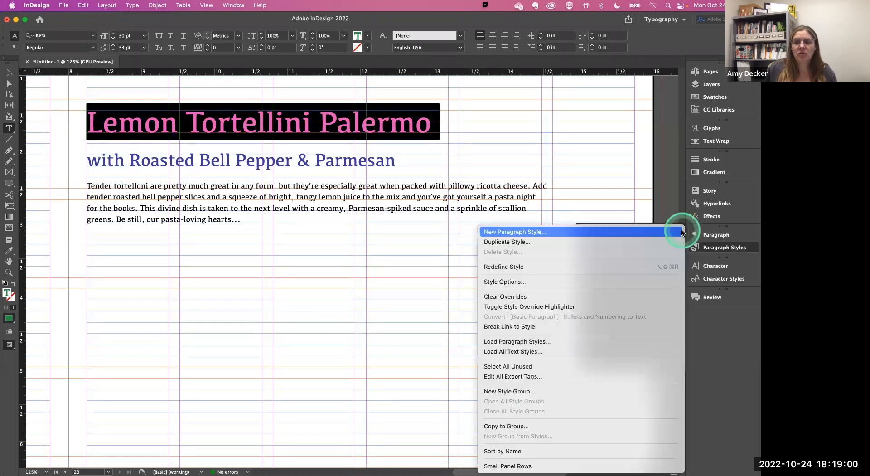
pyautogui.click(551, 231)
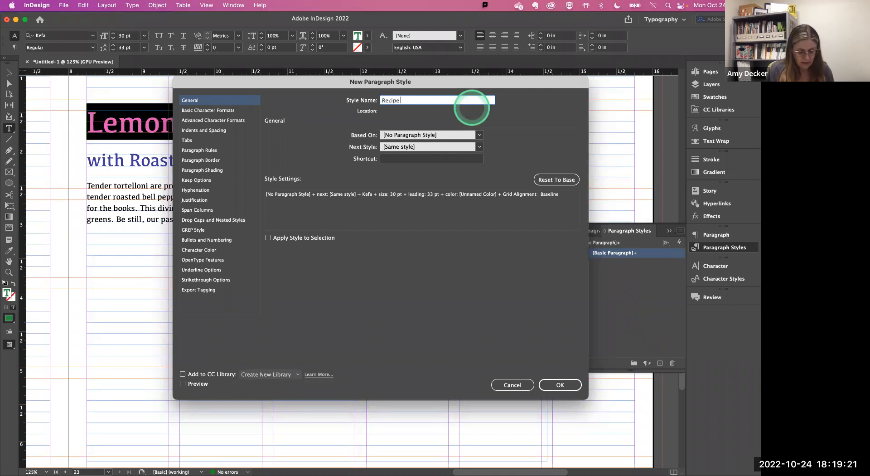
pyautogui.click(415, 96)
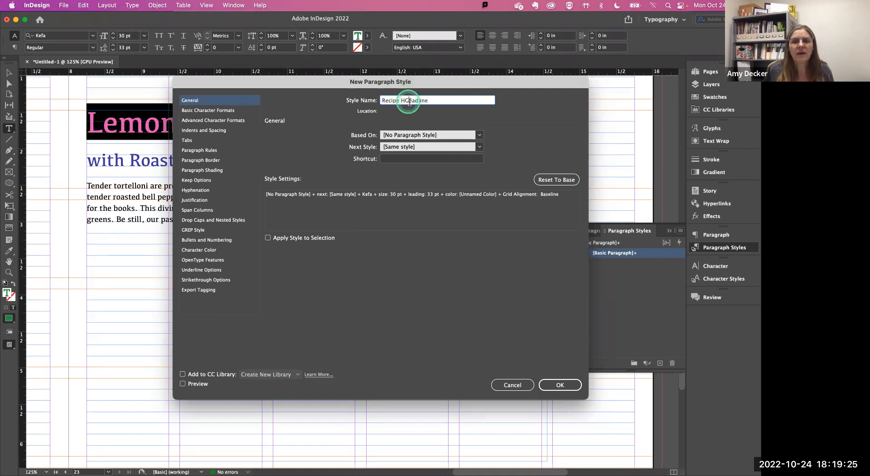
pyautogui.press('BackSpace')
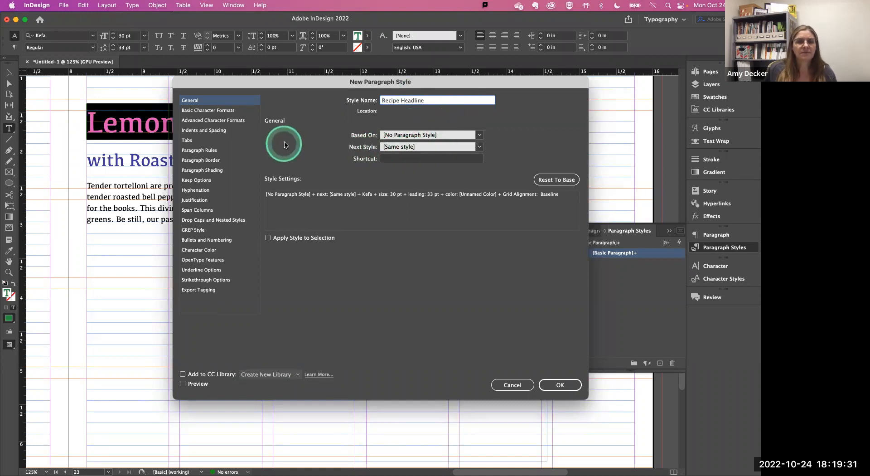
pyautogui.click(569, 382)
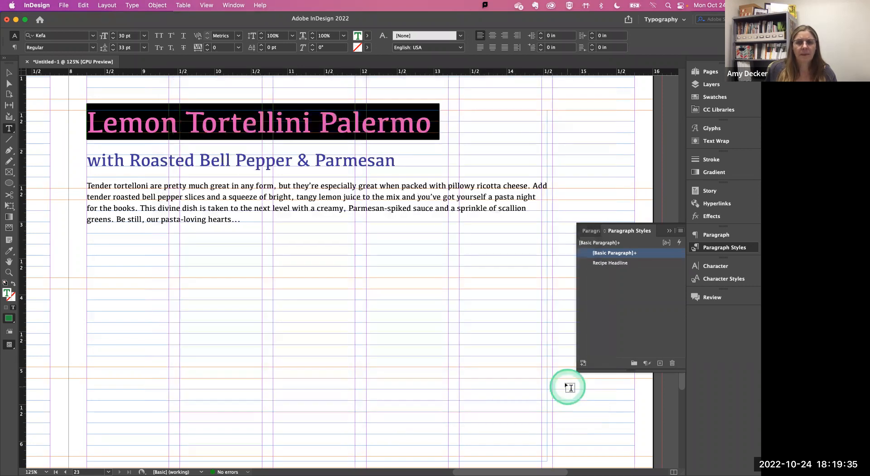
pyautogui.click(611, 263)
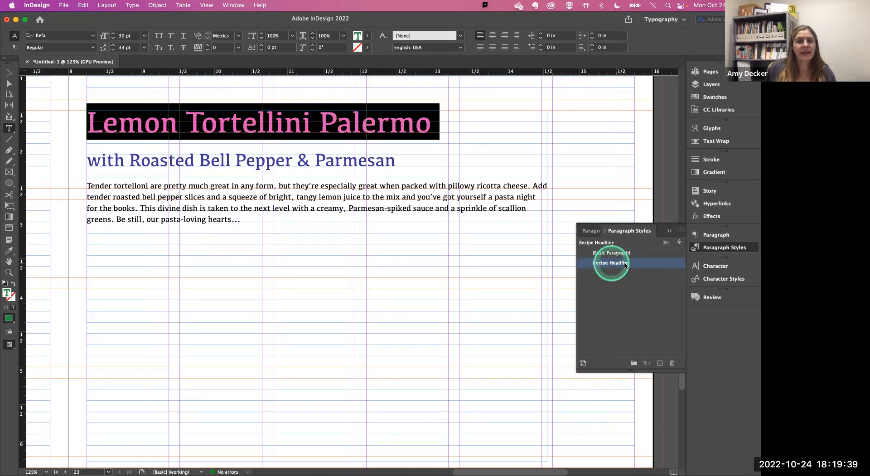
pyautogui.click(623, 264)
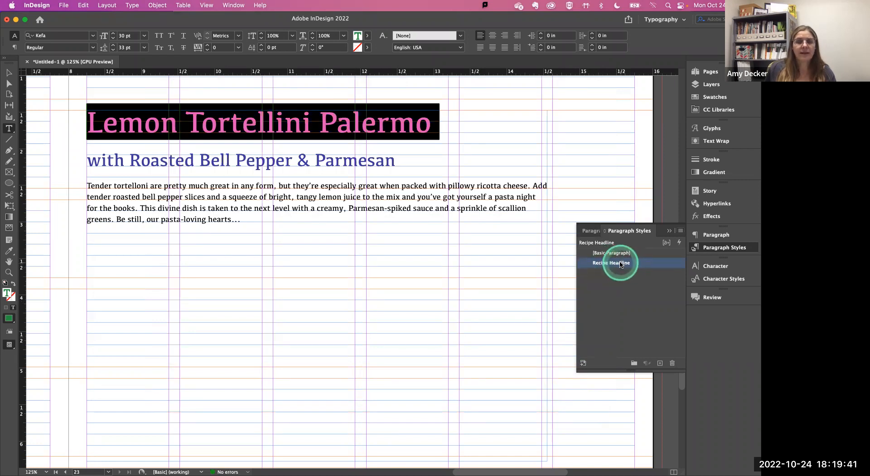
# Step: Try applying the Recipe Headline paragraph style to the subtitle line and undo it
pyautogui.tripleClick(356, 125)
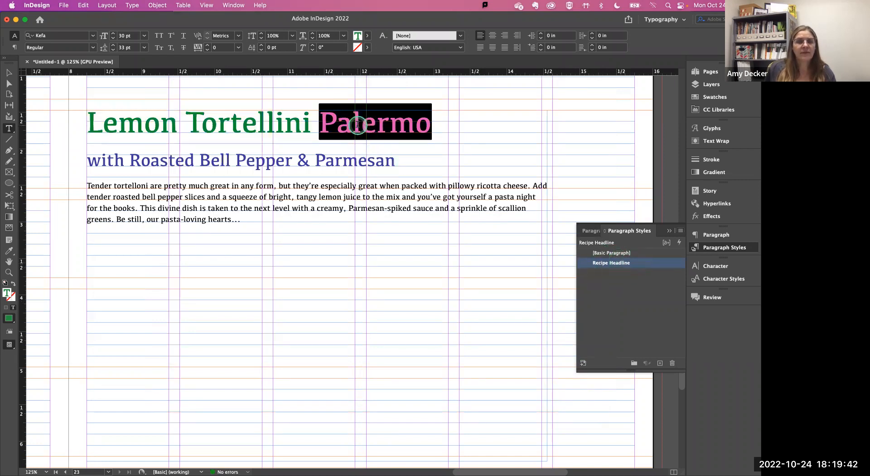
pyautogui.tripleClick(354, 162)
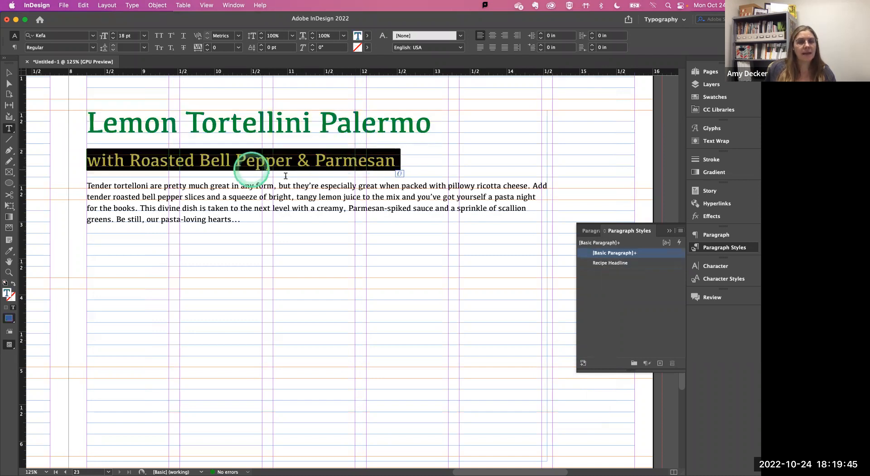
pyautogui.click(615, 266)
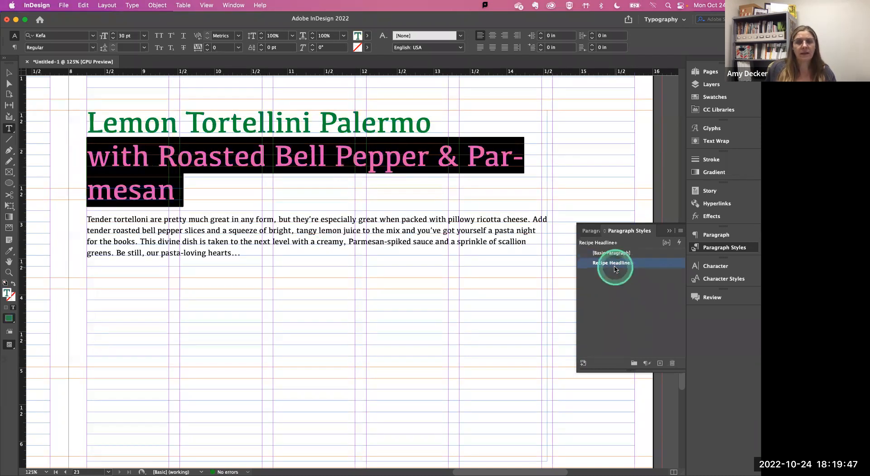
pyautogui.click(428, 268)
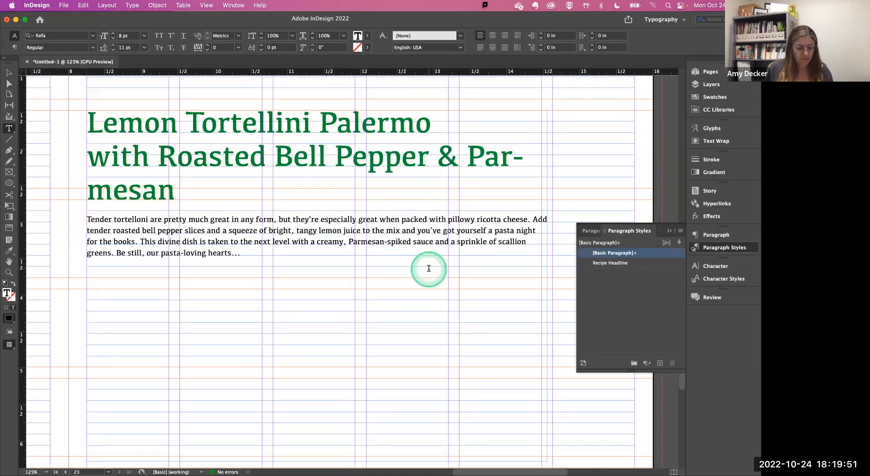
pyautogui.press('cmd+z')
# Step: Create a paragraph style named "Recipe Sub Head" from the formatted subtitle line and apply it to the subtitle
pyautogui.click(343, 160)
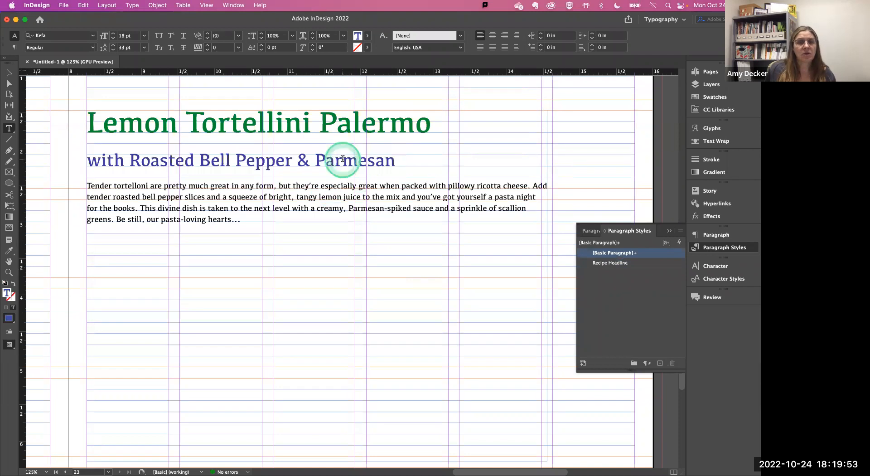
pyautogui.moveTo(395, 161); pyautogui.dragTo(74, 156)
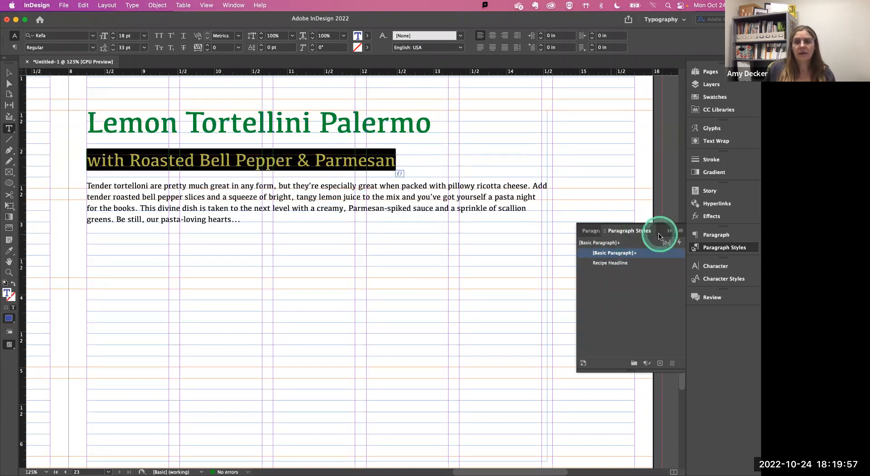
pyautogui.click(680, 230)
pyautogui.click(562, 231)
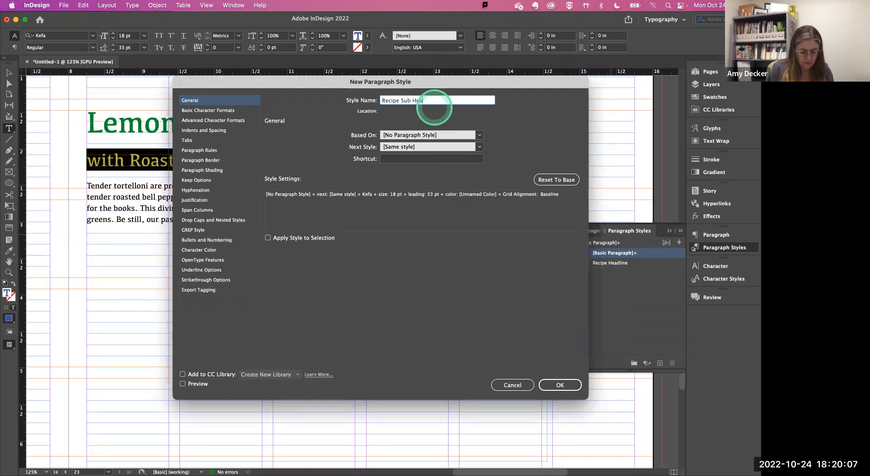
pyautogui.click(562, 385)
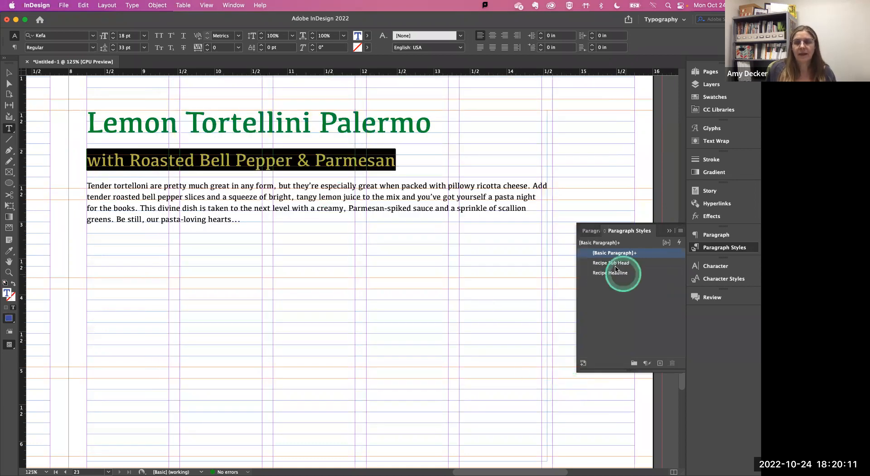
pyautogui.click(612, 264)
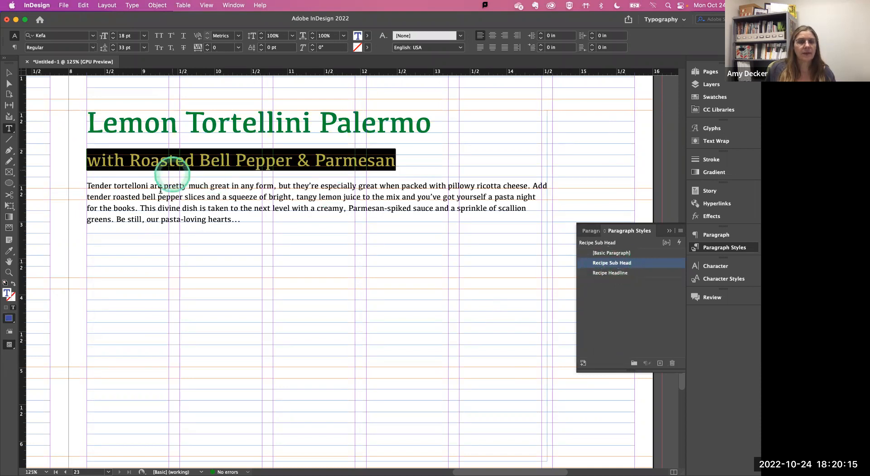
# Step: Create a paragraph style named "Body Copy" from the formatted description paragraph and apply it to that paragraph
pyautogui.click(90, 188)
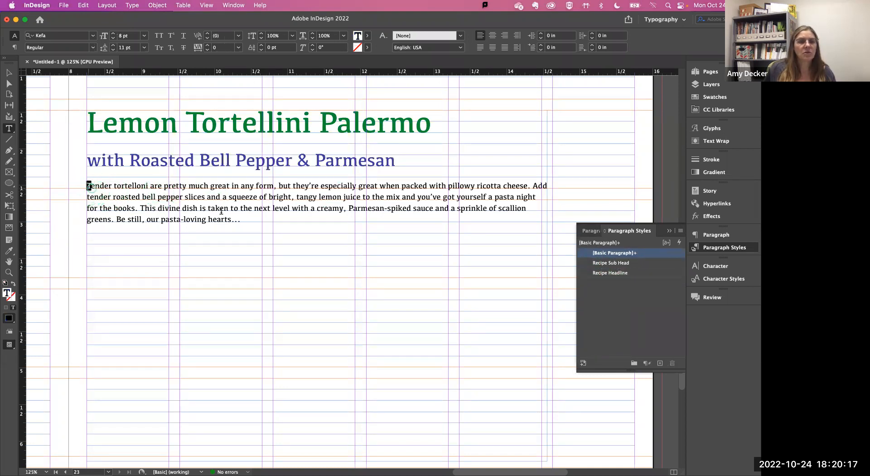
pyautogui.keyDown('shift'); pyautogui.click(240, 220); pyautogui.keyUp('shift')
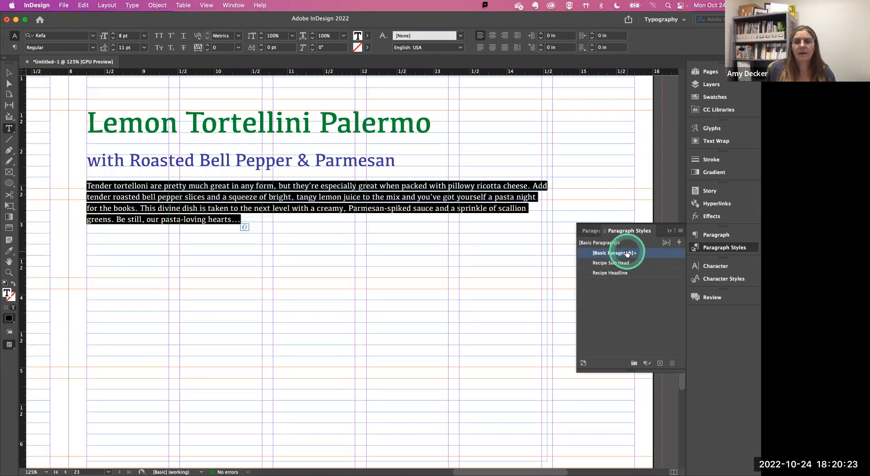
pyautogui.click(680, 231)
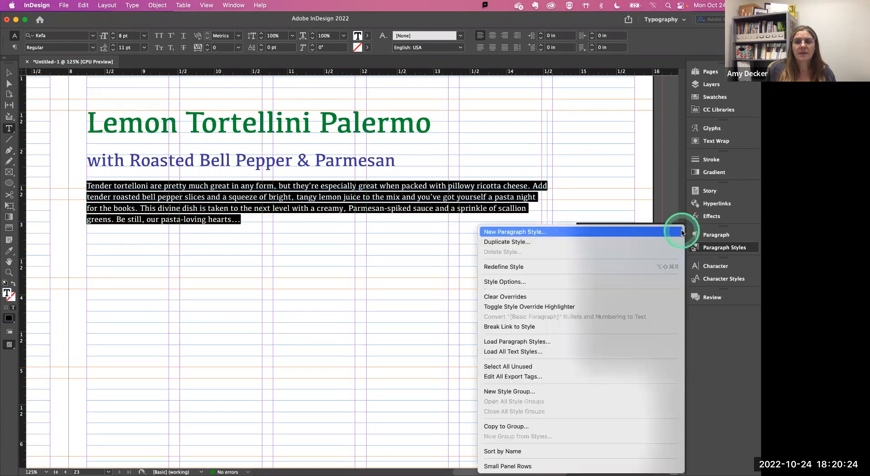
pyautogui.click(528, 231)
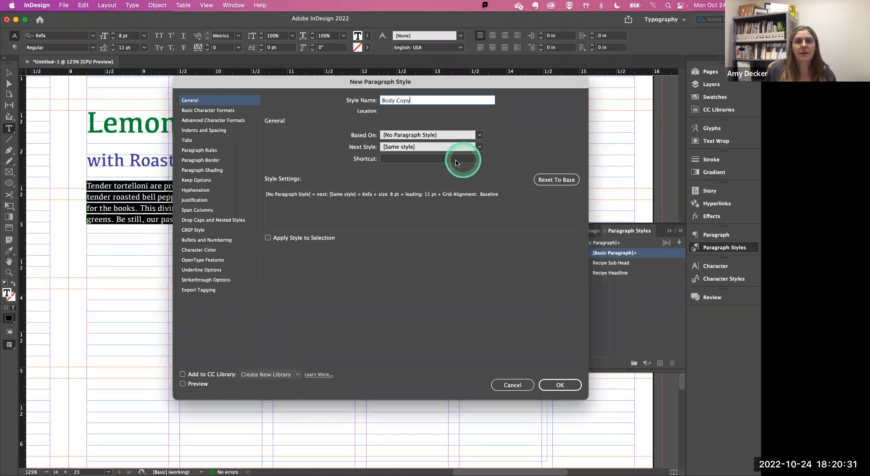
pyautogui.click(562, 385)
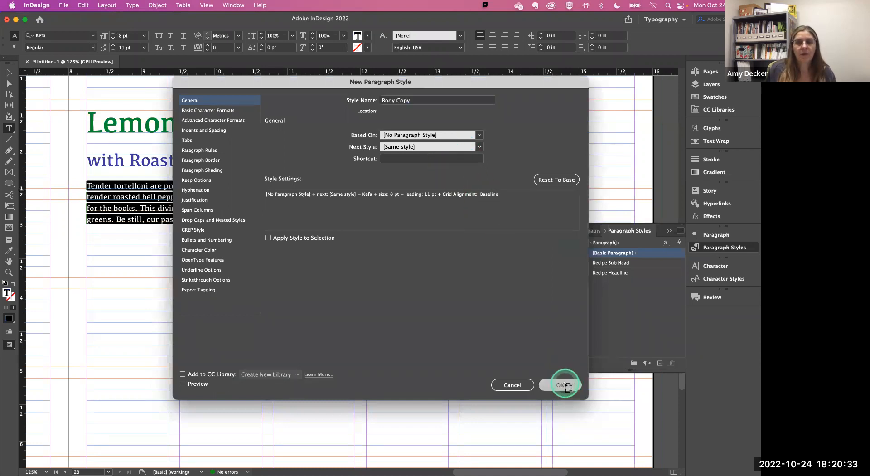
pyautogui.click(607, 265)
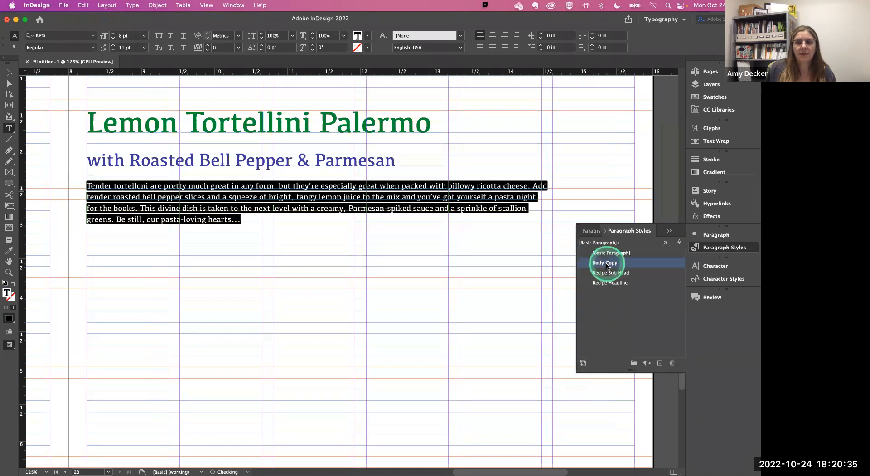
# Step: Narrow the text frame holding the title, subtitle and description to about 4.95 in wide, ending at a column guide
pyautogui.click(361, 256)
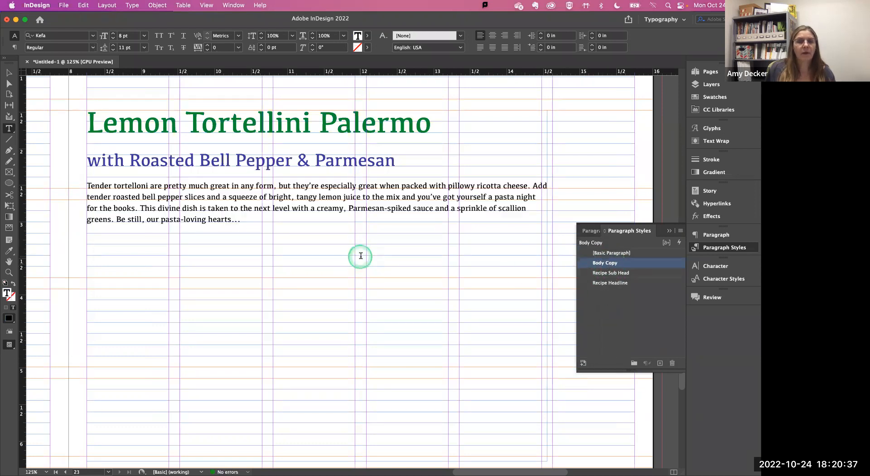
pyautogui.press('Return')
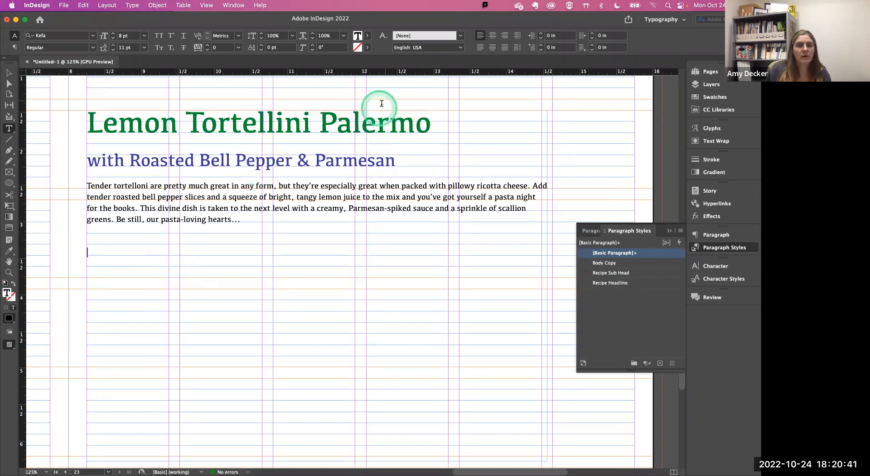
pyautogui.click(9, 73)
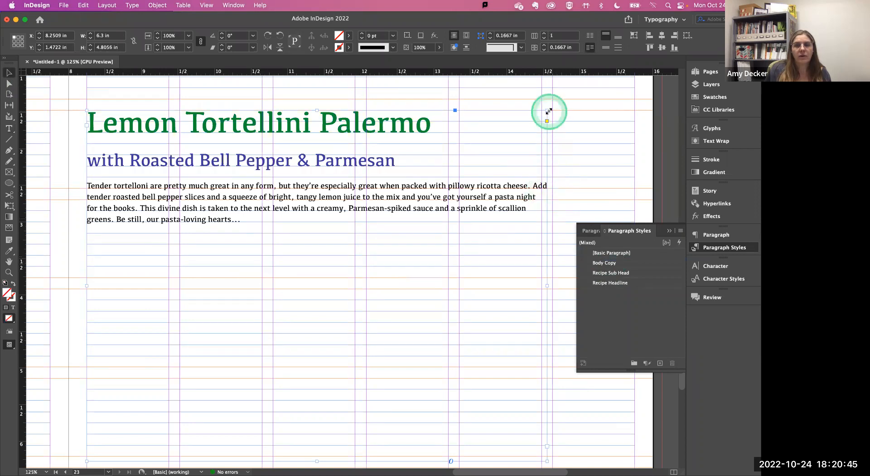
pyautogui.moveTo(548, 112); pyautogui.dragTo(448, 110)
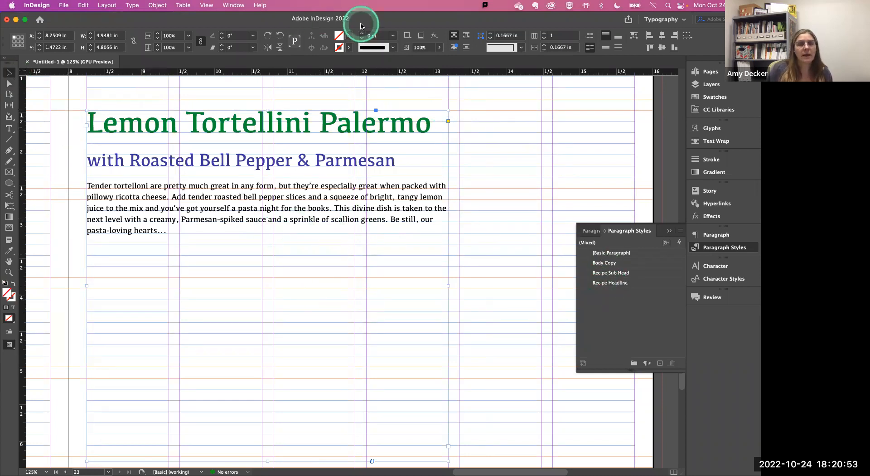
# Step: Switch to the Lemon Tortellini Palermo document in Word and go to its Instructions section
pyautogui.click(9, 129)
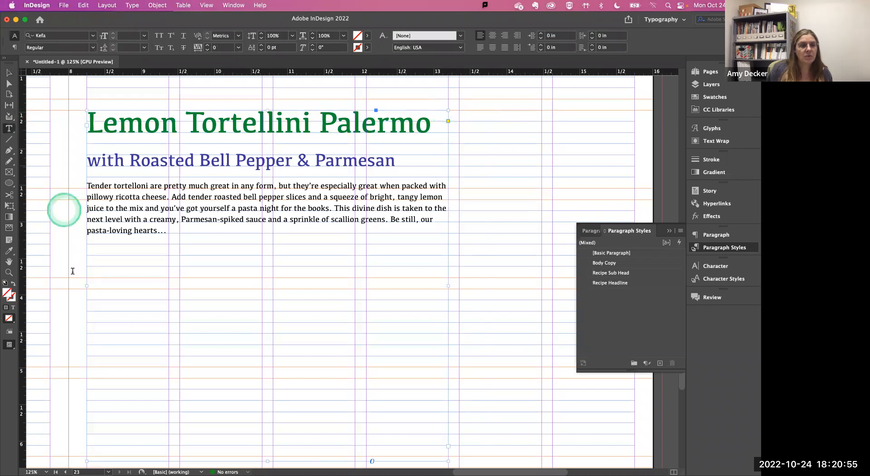
pyautogui.click(88, 305)
pyautogui.press('super+shift+a')
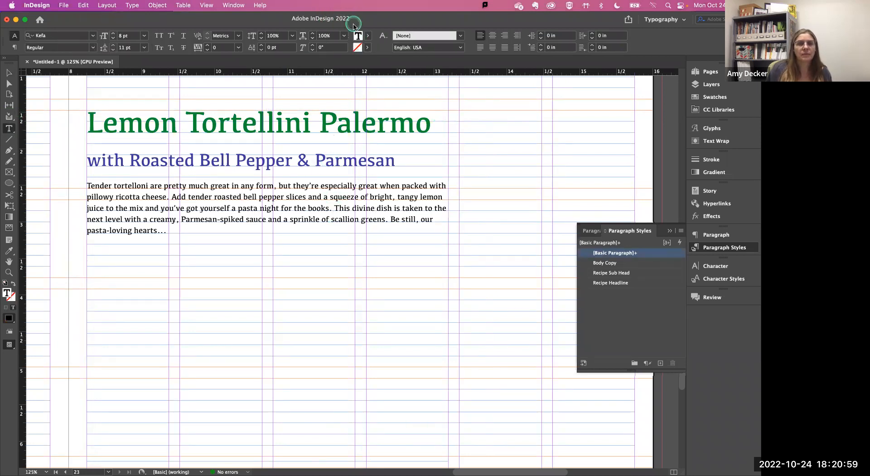
pyautogui.moveTo(349, 18); pyautogui.dragTo(347, 140)
pyautogui.click(324, 214)
pyautogui.scroll(-15, 325, 213)
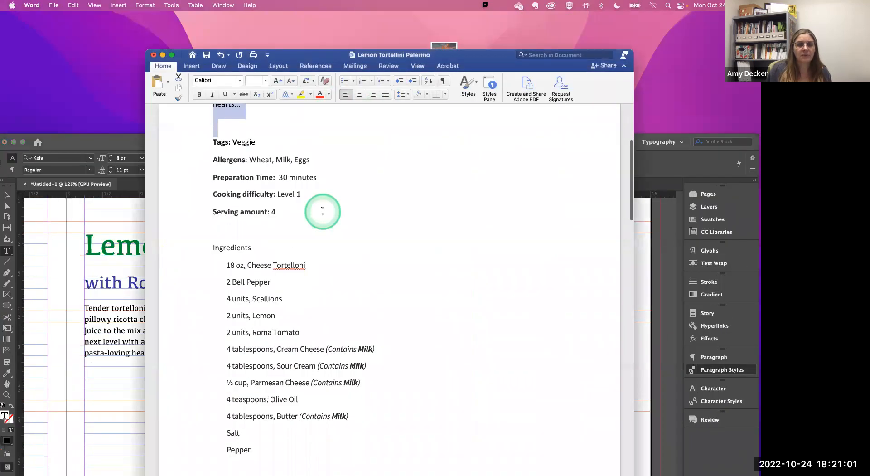
pyautogui.scroll(-3, 323, 211)
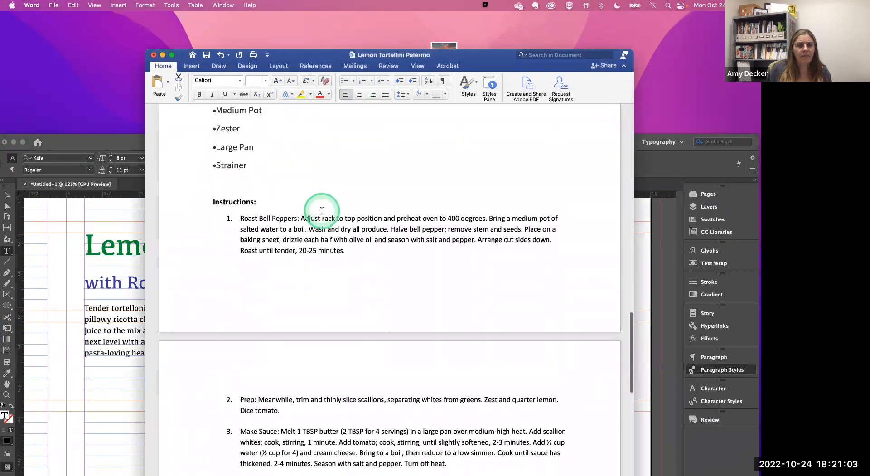
# Step: Select and copy the Instructions heading together with all six numbered cooking steps
pyautogui.moveTo(213, 199); pyautogui.dragTo(431, 472)
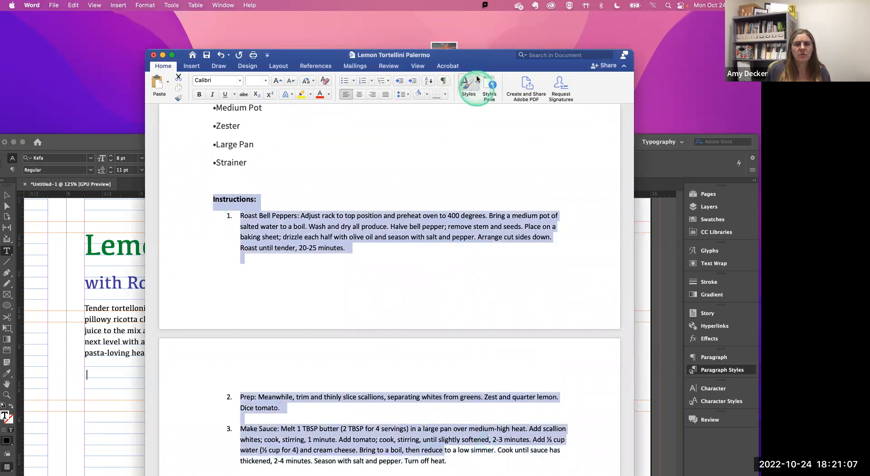
pyautogui.moveTo(457, 55); pyautogui.dragTo(417, 17)
pyautogui.scroll(-2, 363, 221)
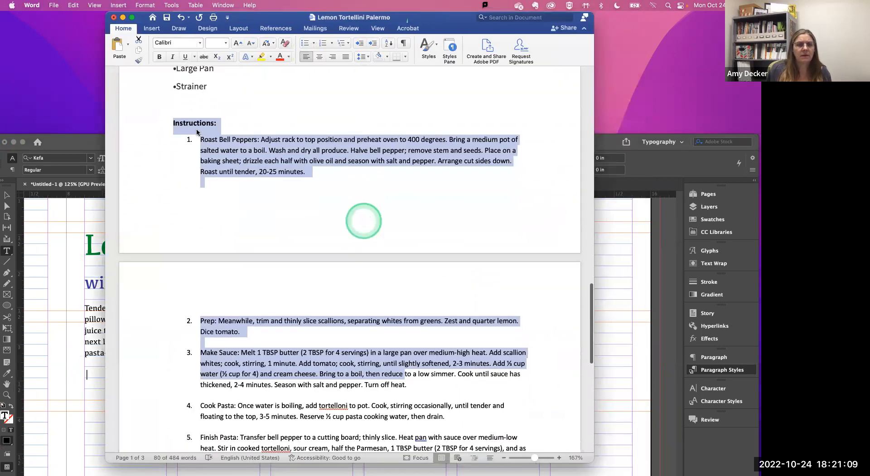
pyautogui.click(186, 135)
pyautogui.click(174, 124)
pyautogui.moveTo(174, 123); pyautogui.dragTo(314, 314)
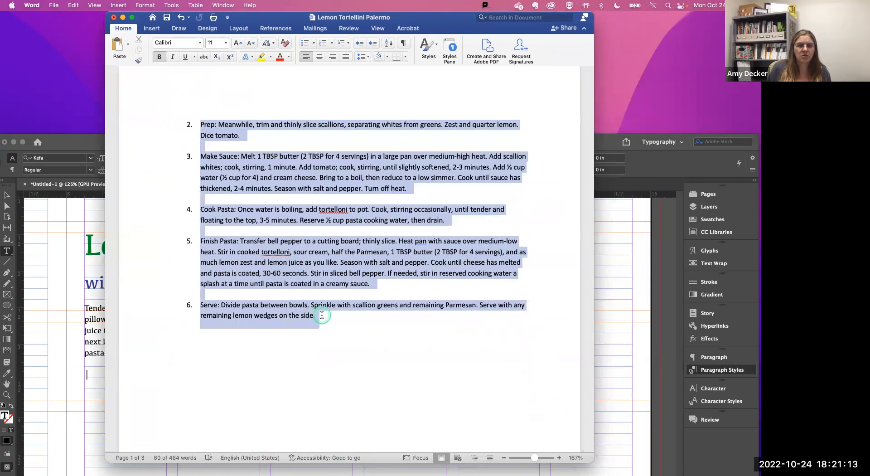
# Step: Switch back to InDesign and shorten the title and description text frame to about 1.94 in high
pyautogui.click(610, 289)
pyautogui.moveTo(597, 138); pyautogui.dragTo(587, 13)
pyautogui.click(73, 258)
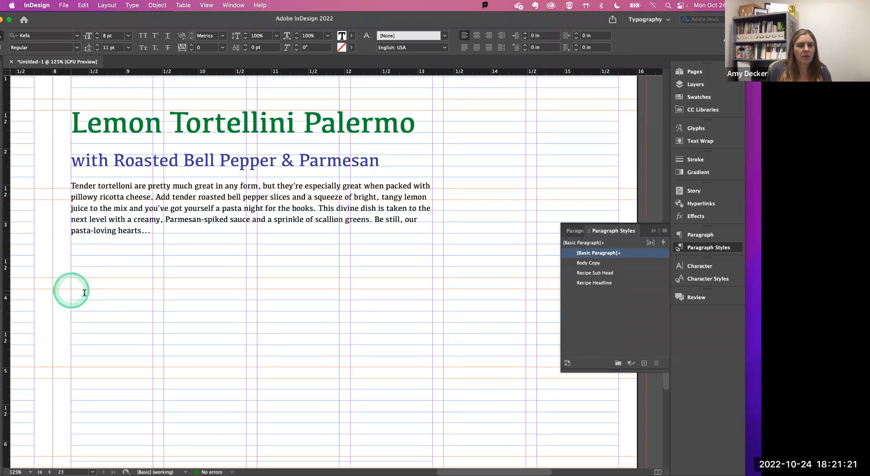
pyautogui.moveTo(76, 20); pyautogui.dragTo(100, 20)
pyautogui.click(18, 72)
pyautogui.click(122, 200)
pyautogui.moveTo(166, 283); pyautogui.dragTo(245, 297)
pyautogui.moveTo(456, 460); pyautogui.dragTo(455, 251)
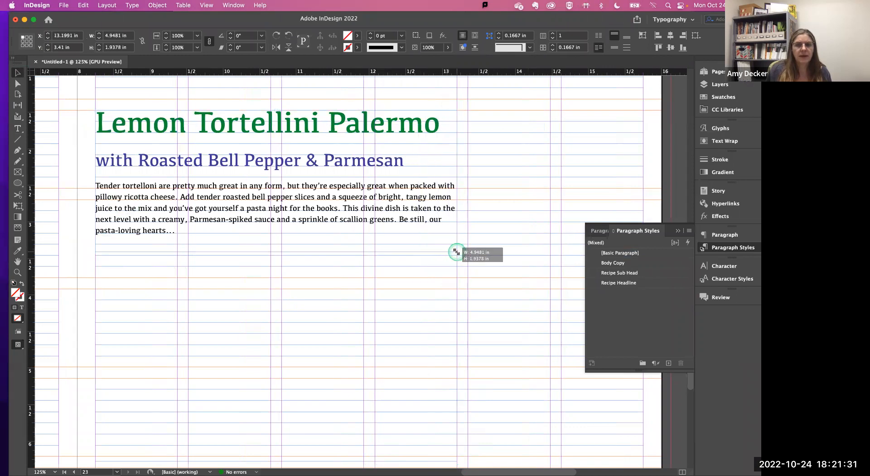
# Step: Draw a text frame about 3.67 by 2.14 in below the description and paste the copied instructions into it
pyautogui.click(203, 292)
pyautogui.click(22, 128)
pyautogui.moveTo(107, 293); pyautogui.dragTo(362, 445)
pyautogui.click(196, 290)
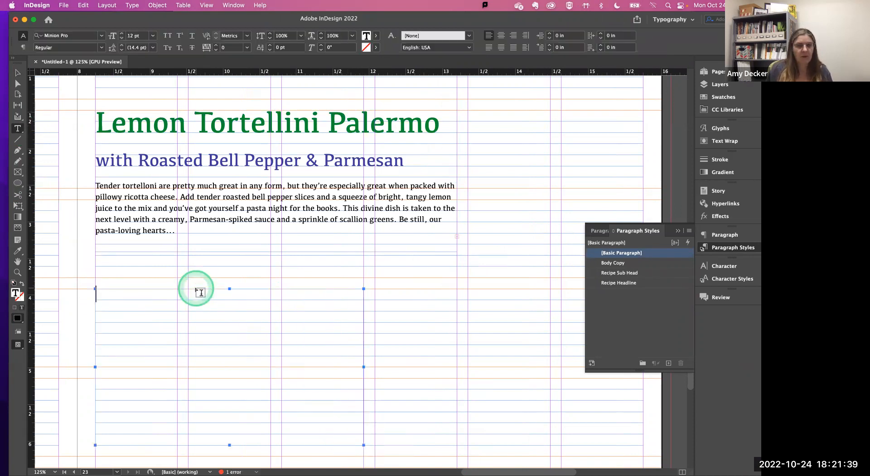
pyautogui.press('super+v')
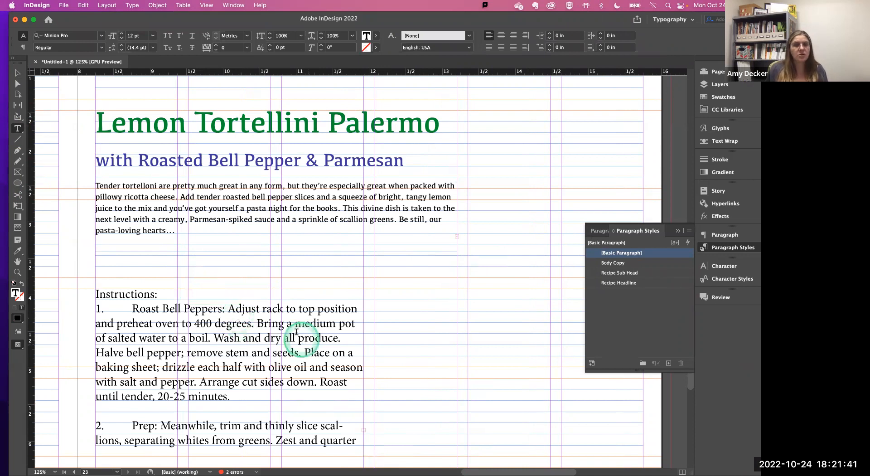
# Step: Apply the Body Copy paragraph style to all of the pasted instructions text
pyautogui.scroll(-10, 296, 332)
pyautogui.scroll(8, 292, 332)
pyautogui.scroll(-3, 272, 326)
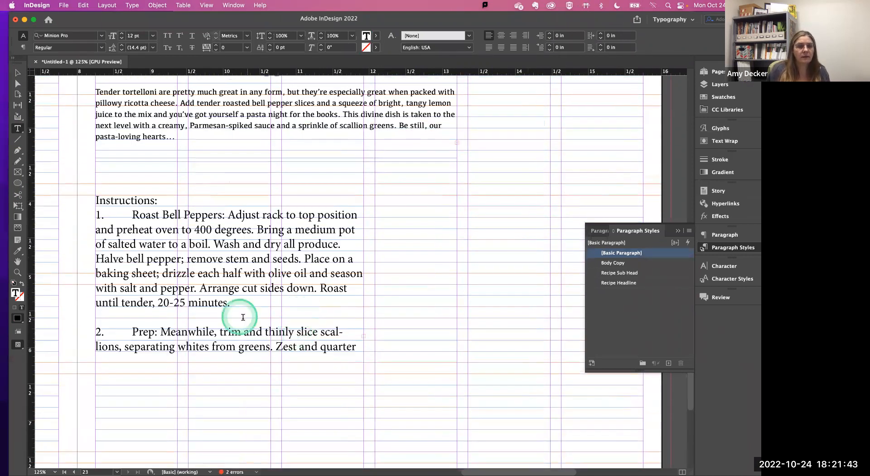
pyautogui.press('super+a')
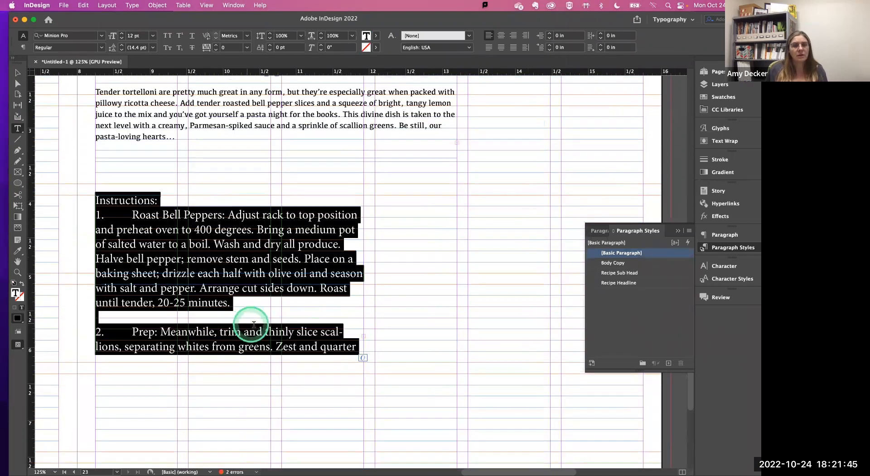
pyautogui.click(615, 264)
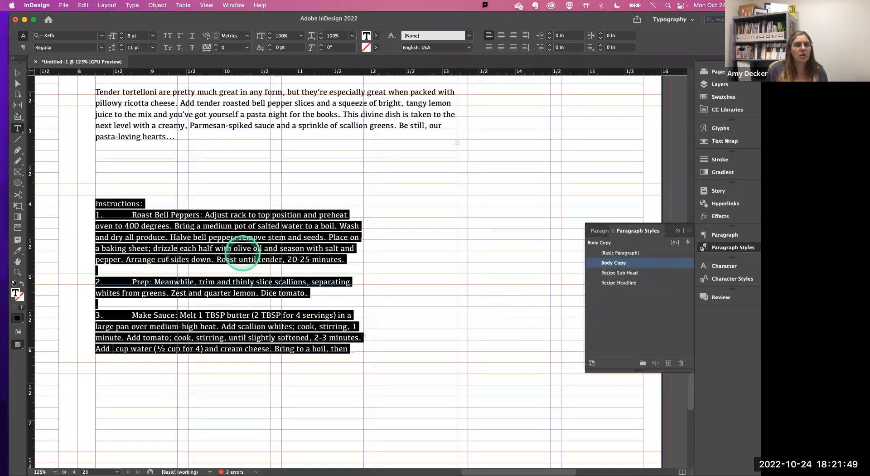
# Step: Extend the instructions text frame down to the page's bottom margin, about 5.58 in high, to fit all six steps
pyautogui.click(16, 72)
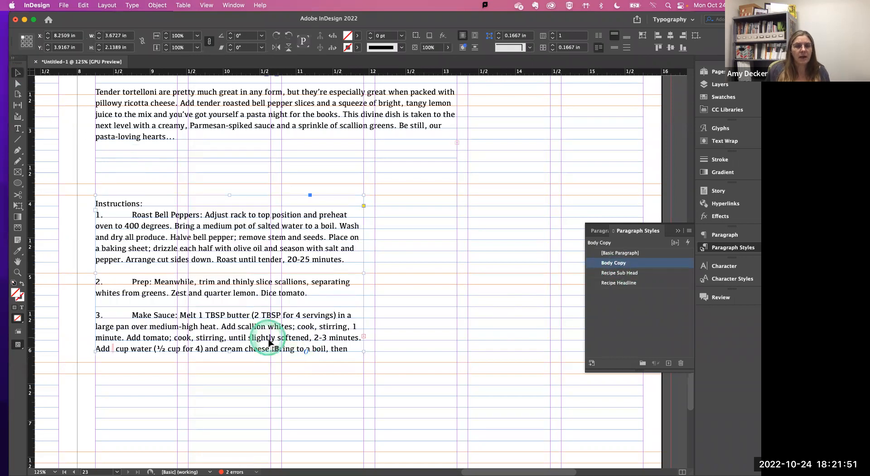
pyautogui.moveTo(230, 351); pyautogui.dragTo(234, 386)
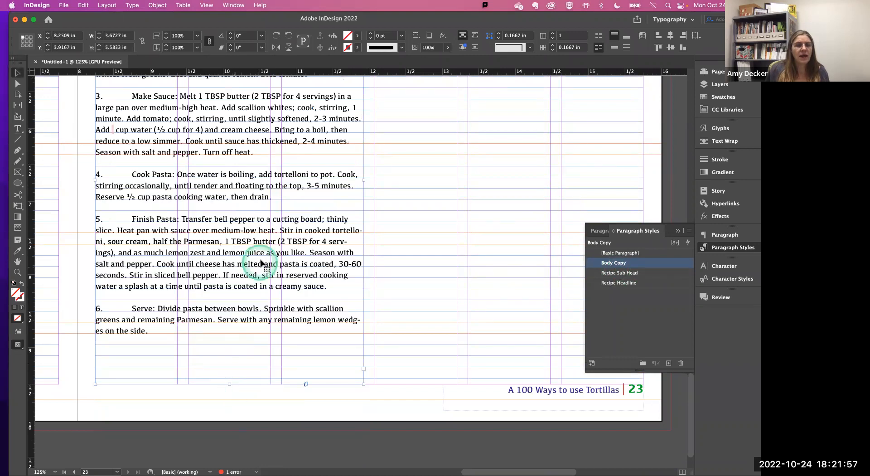
pyautogui.scroll(6, 262, 264)
pyautogui.scroll(-3, 262, 264)
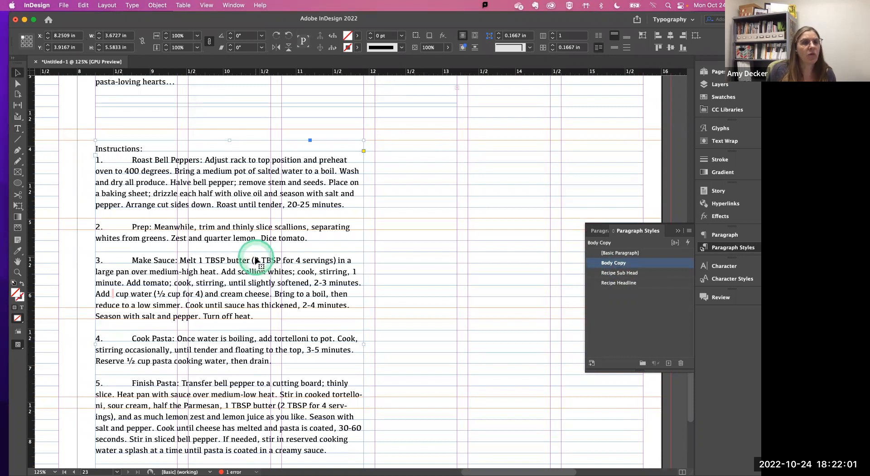
# Step: Show the hidden characters in the instructions text
pyautogui.doubleClick(267, 166)
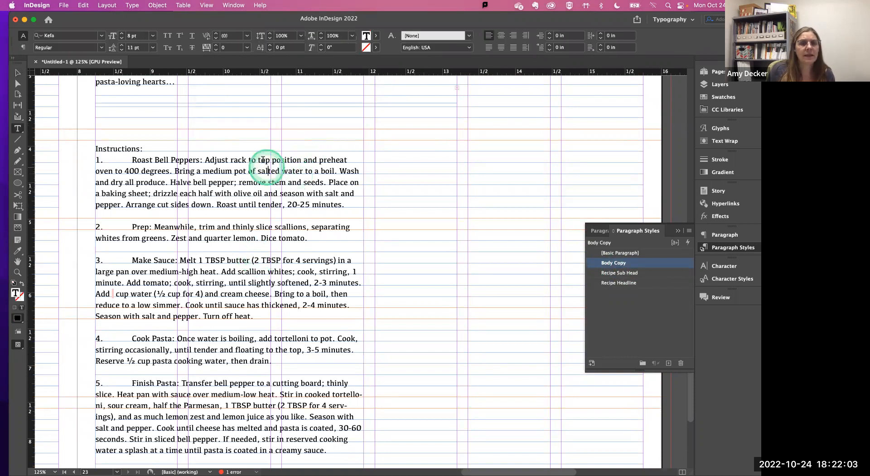
pyautogui.moveTo(307, 168); pyautogui.dragTo(306, 180)
pyautogui.click(274, 173)
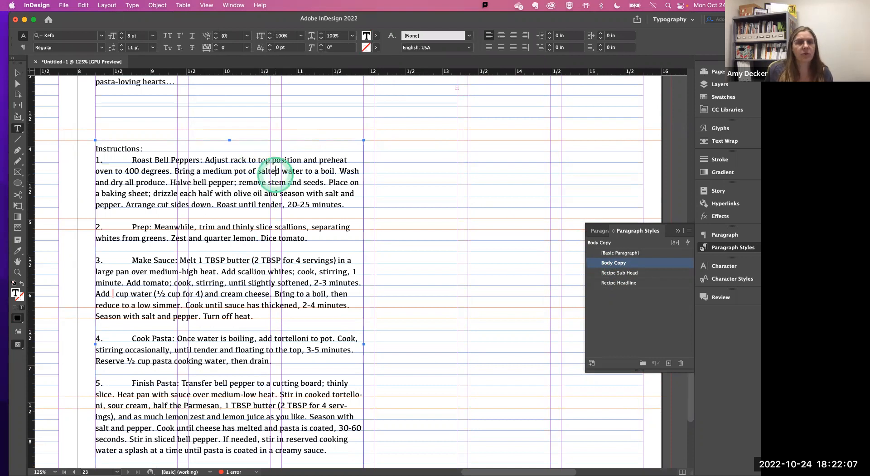
pyautogui.press('super+a')
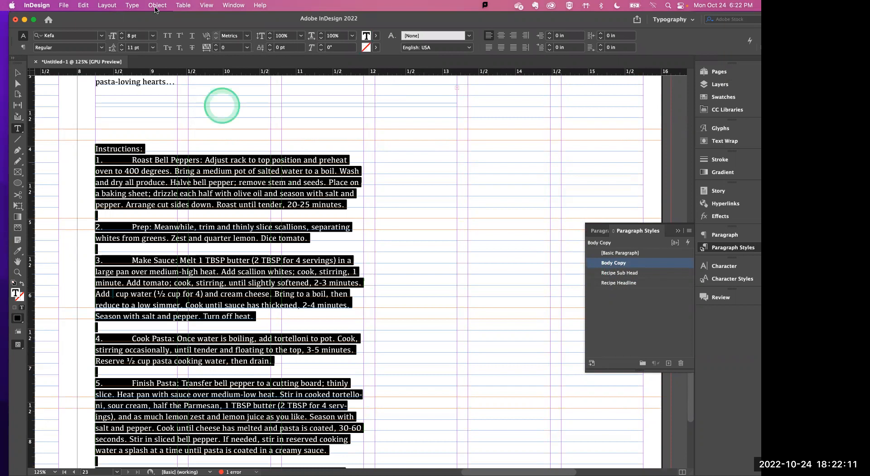
pyautogui.click(135, 5)
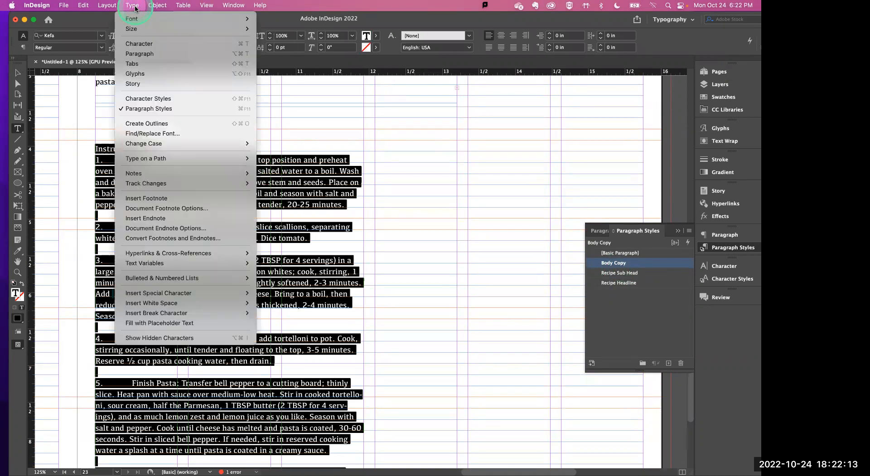
pyautogui.click(158, 338)
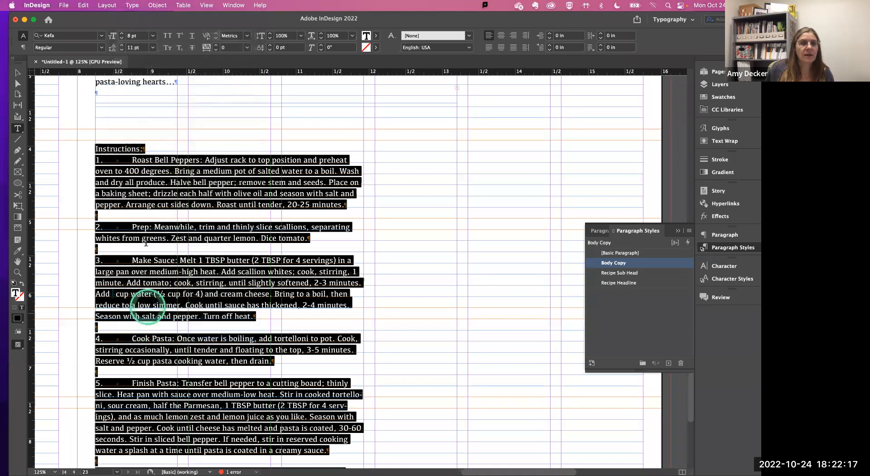
# Step: Replace the tabs after the numbers of instruction steps 1 and 2 with a single space
pyautogui.click(147, 160)
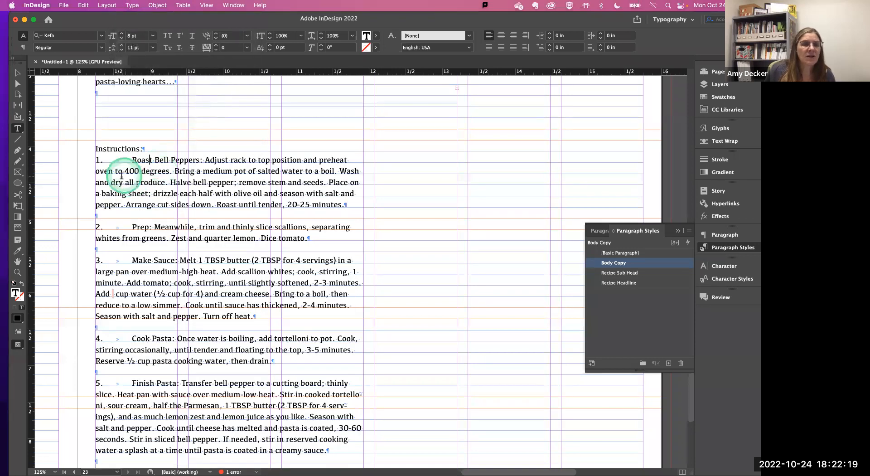
pyautogui.click(116, 230)
pyautogui.click(110, 227)
pyautogui.click(119, 228)
pyautogui.click(111, 159)
pyautogui.scroll(-2, 109, 149)
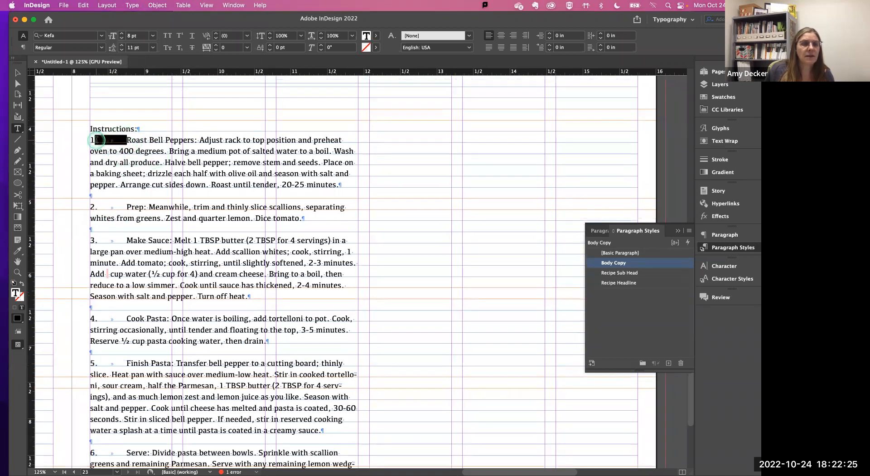
pyautogui.click(127, 141)
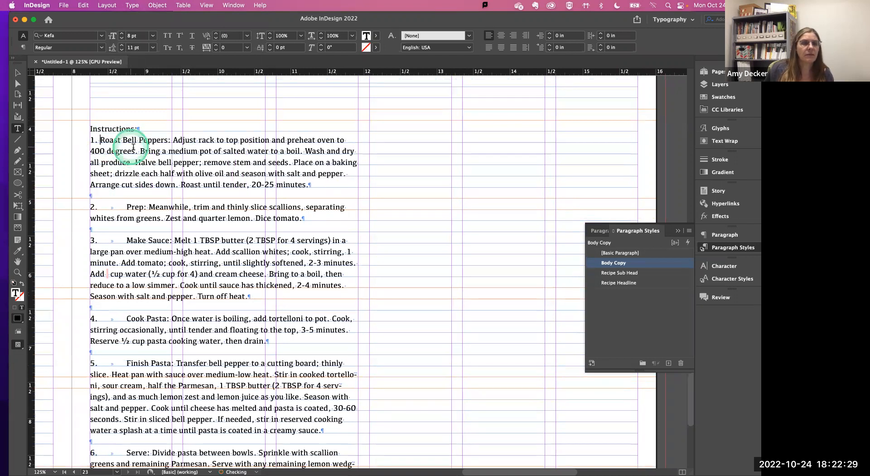
pyautogui.click(121, 207)
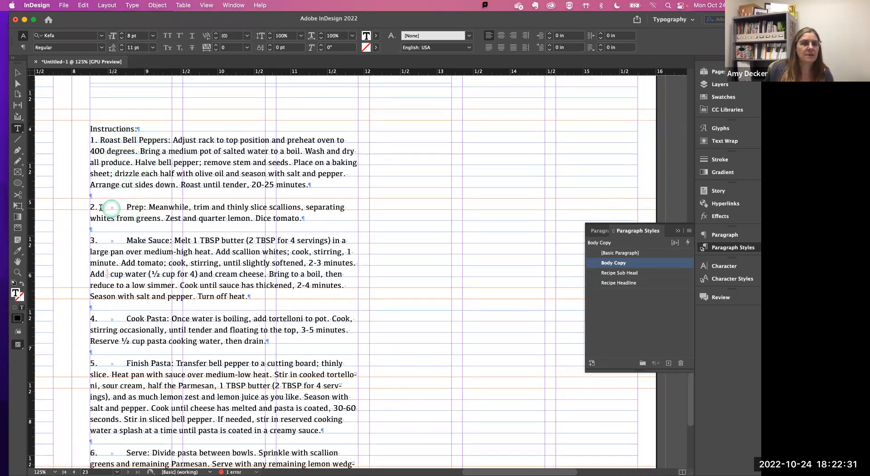
pyautogui.click(92, 194)
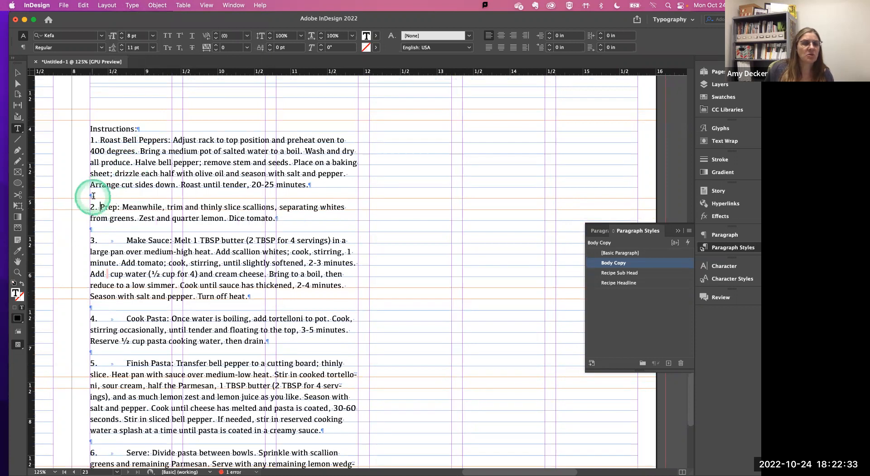
# Step: Replace the tabs after the numbers of instruction steps 3 and 4 with a single space
pyautogui.click(98, 240)
pyautogui.click(118, 240)
pyautogui.keyDown('shift'); pyautogui.click(105, 240); pyautogui.keyUp('shift')
pyautogui.click(151, 242)
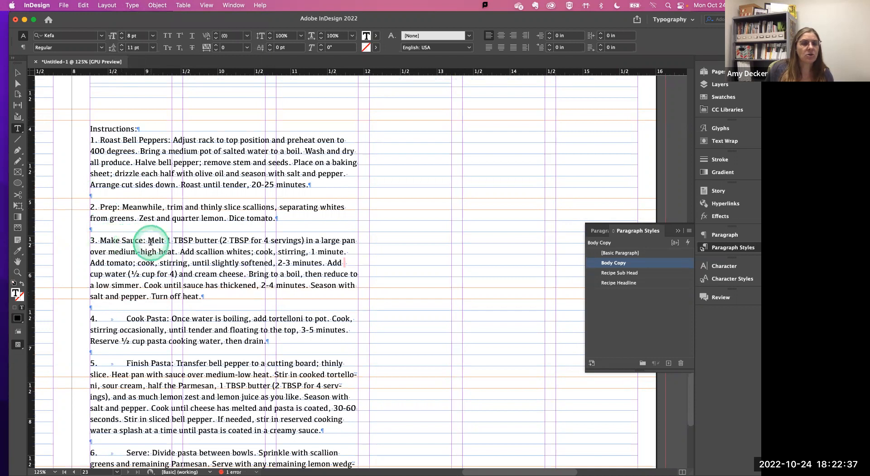
pyautogui.click(125, 314)
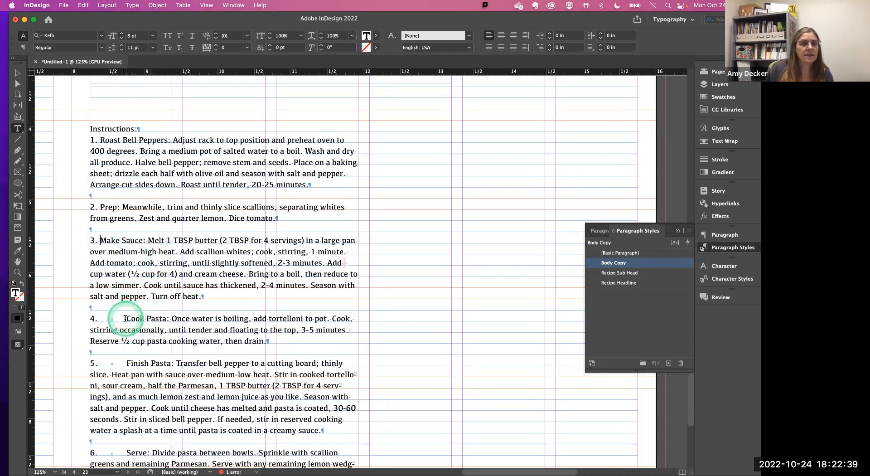
pyautogui.click(220, 285)
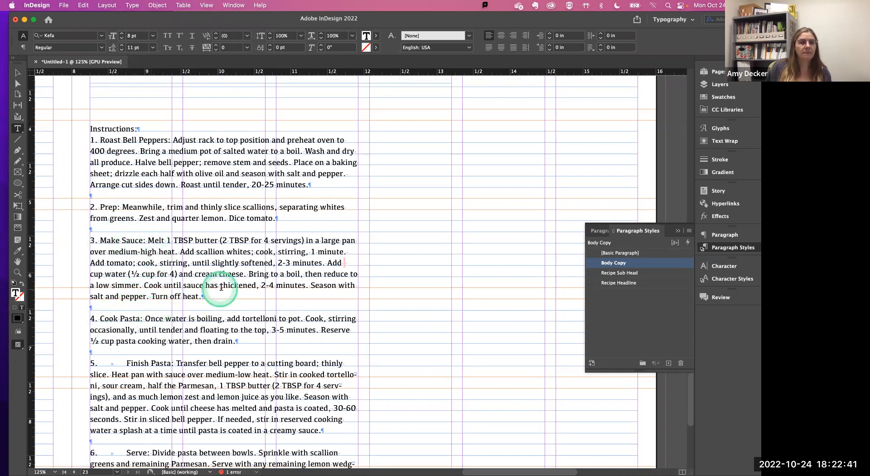